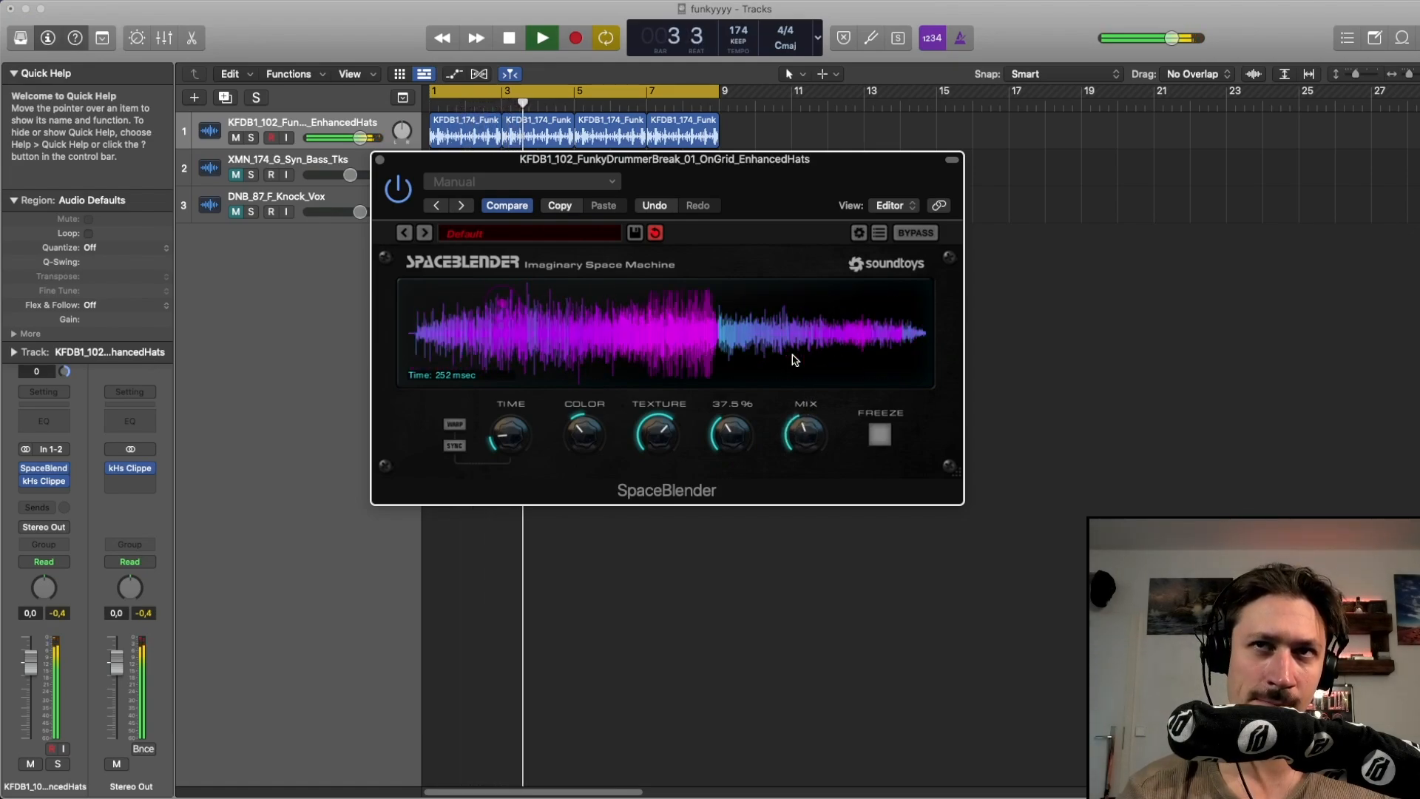
# Restart loop playback and turn up Mix and adjust Color on the hats track's SpaceBlender
pyautogui.press('space')
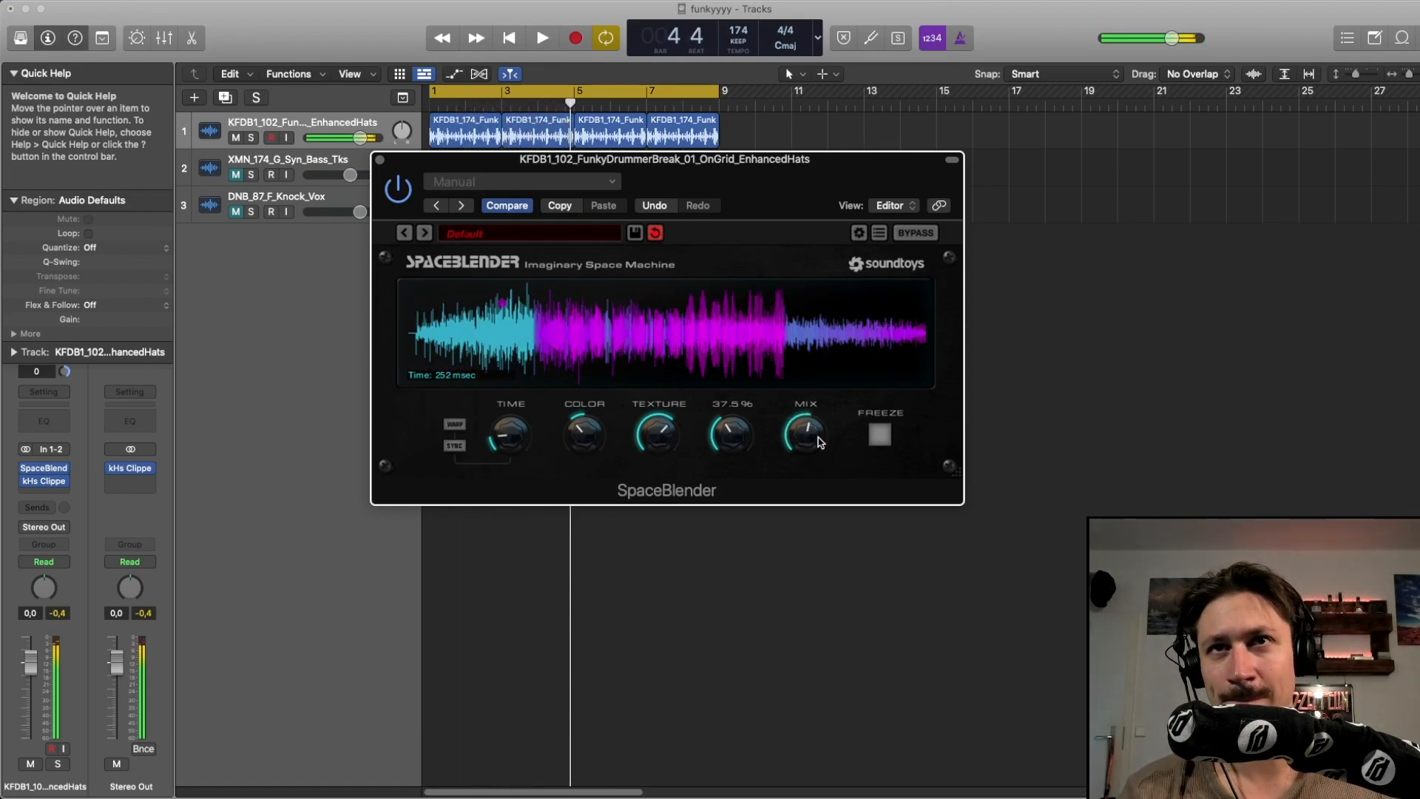
pyautogui.press('space')
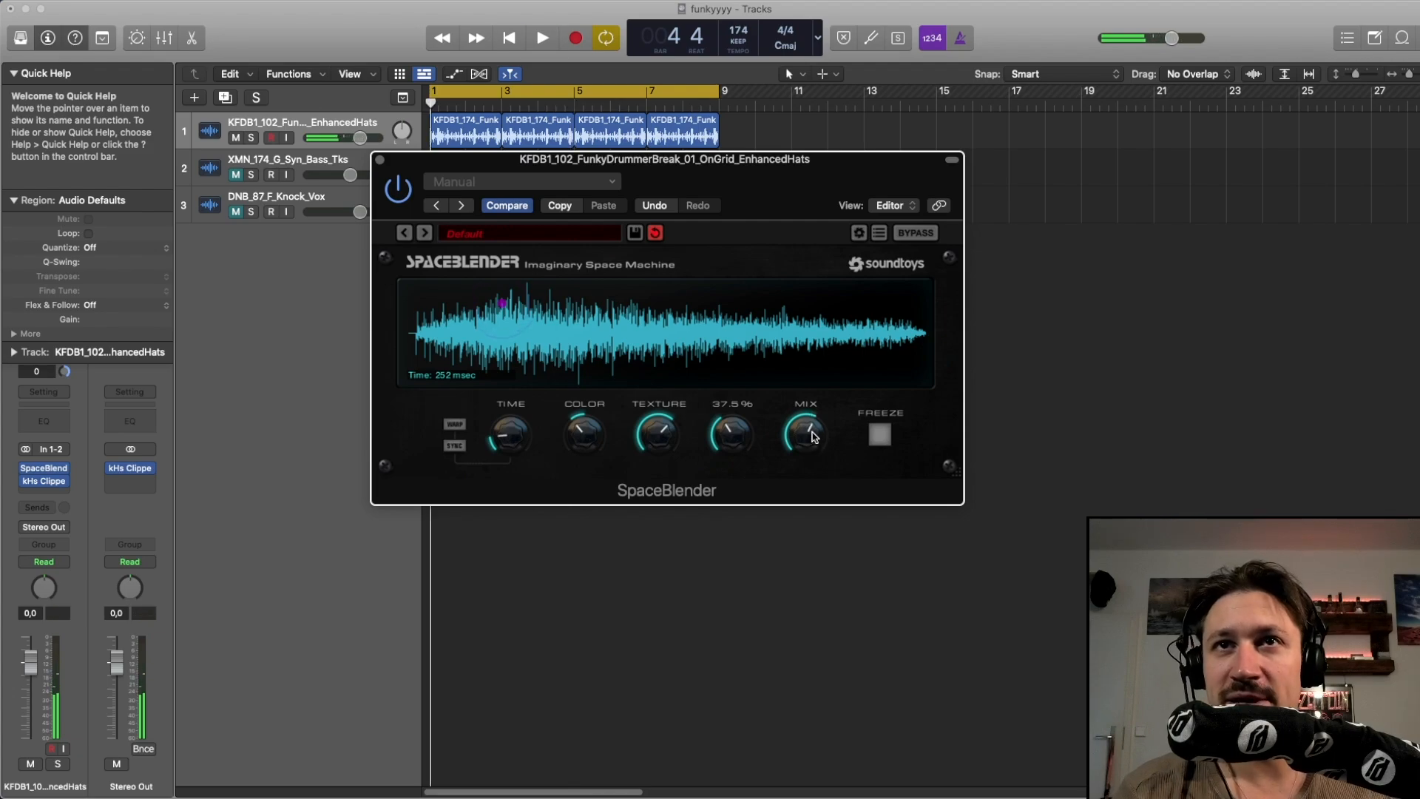
pyautogui.moveTo(812, 444); pyautogui.dragTo(809, 388)
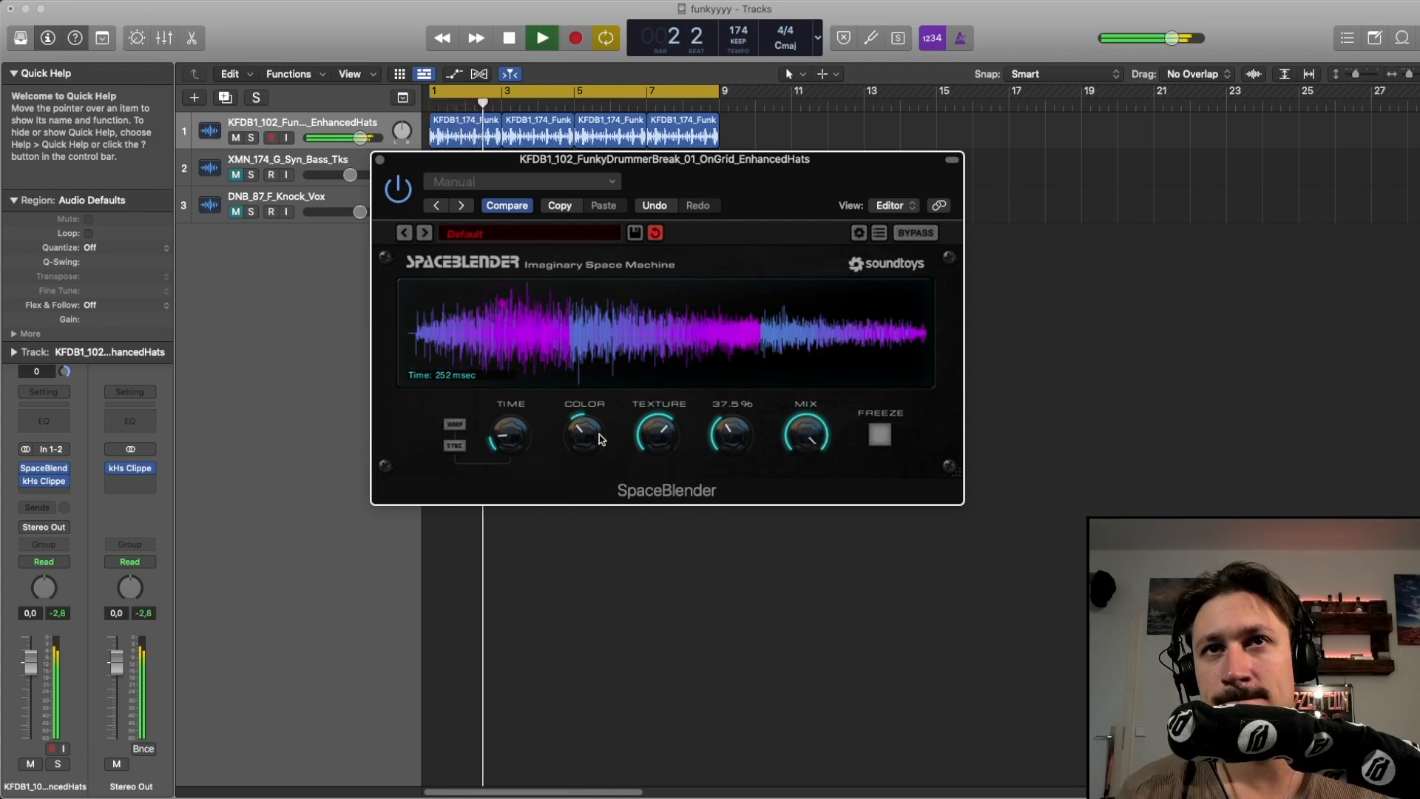
pyautogui.moveTo(590, 436)
pyautogui.mouseDown()
pyautogui.moveTo(586, 456)
pyautogui.moveTo(596, 390)
pyautogui.moveTo(579, 439)
pyautogui.mouseUp()
# Adjust Time and Texture on the hats SpaceBlender, and raise the modulation knob to 65.0%
pyautogui.press('space')
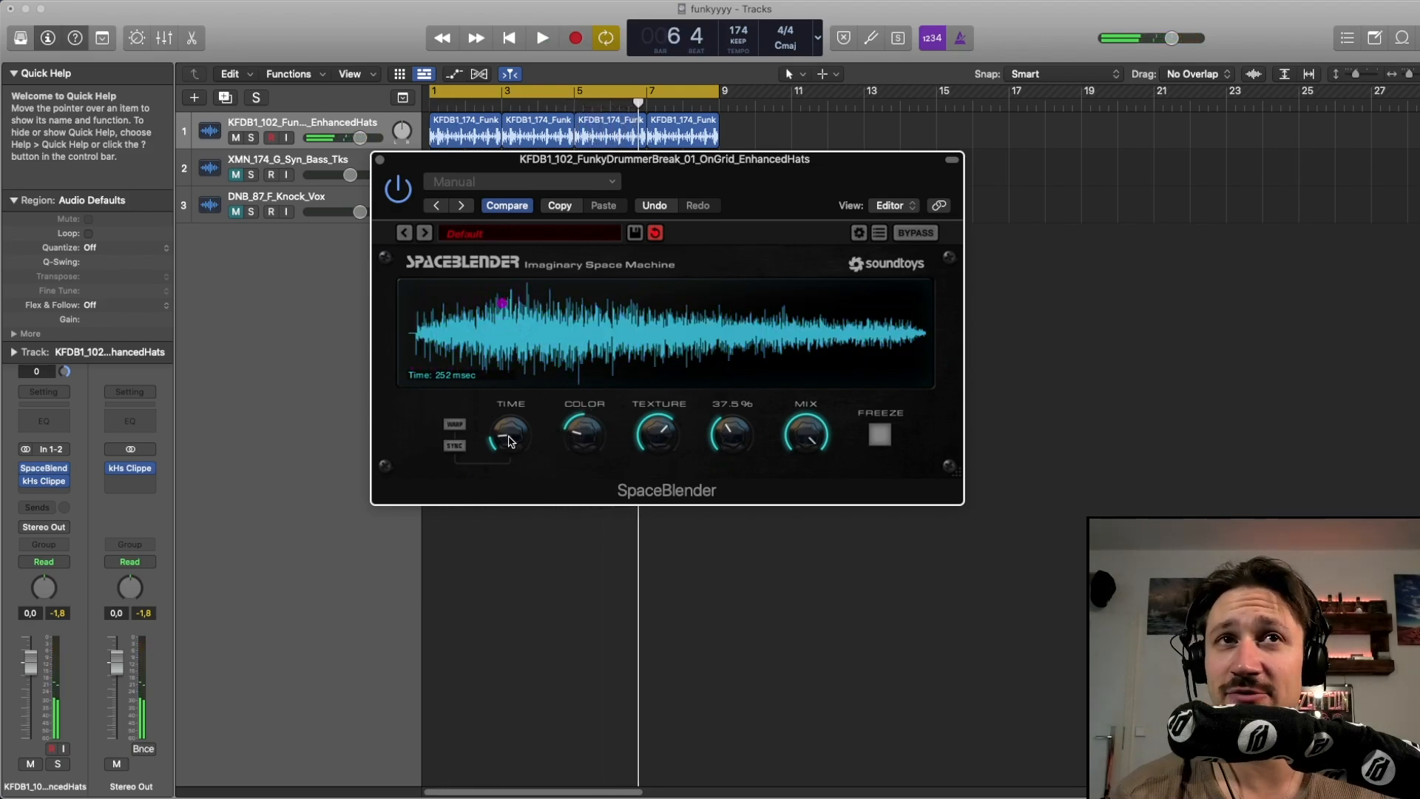
pyautogui.press('space')
pyautogui.moveTo(522, 444); pyautogui.dragTo(520, 423)
pyautogui.moveTo(657, 442)
pyautogui.mouseDown()
pyautogui.moveTo(639, 494)
pyautogui.moveTo(649, 450)
pyautogui.mouseUp()
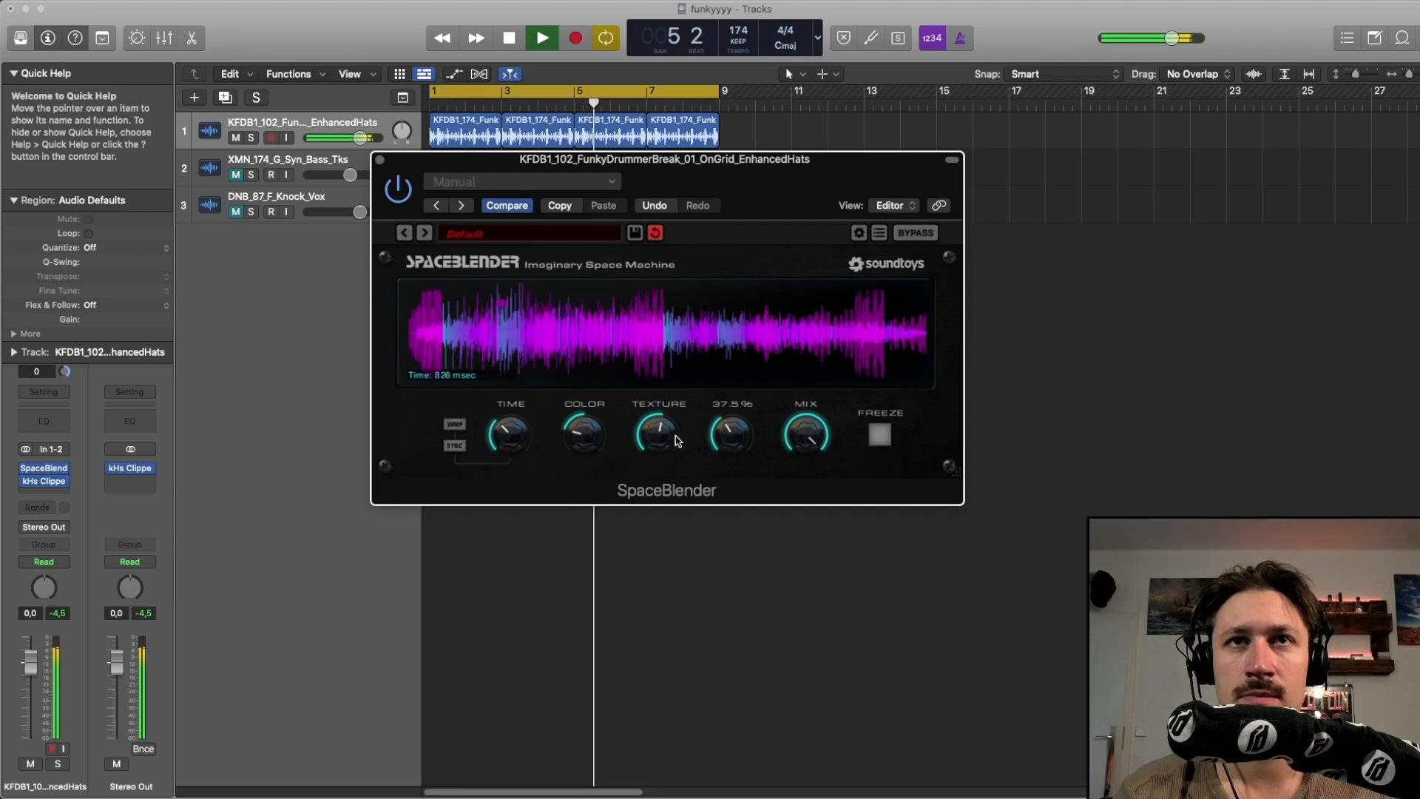
pyautogui.moveTo(739, 441); pyautogui.dragTo(742, 423)
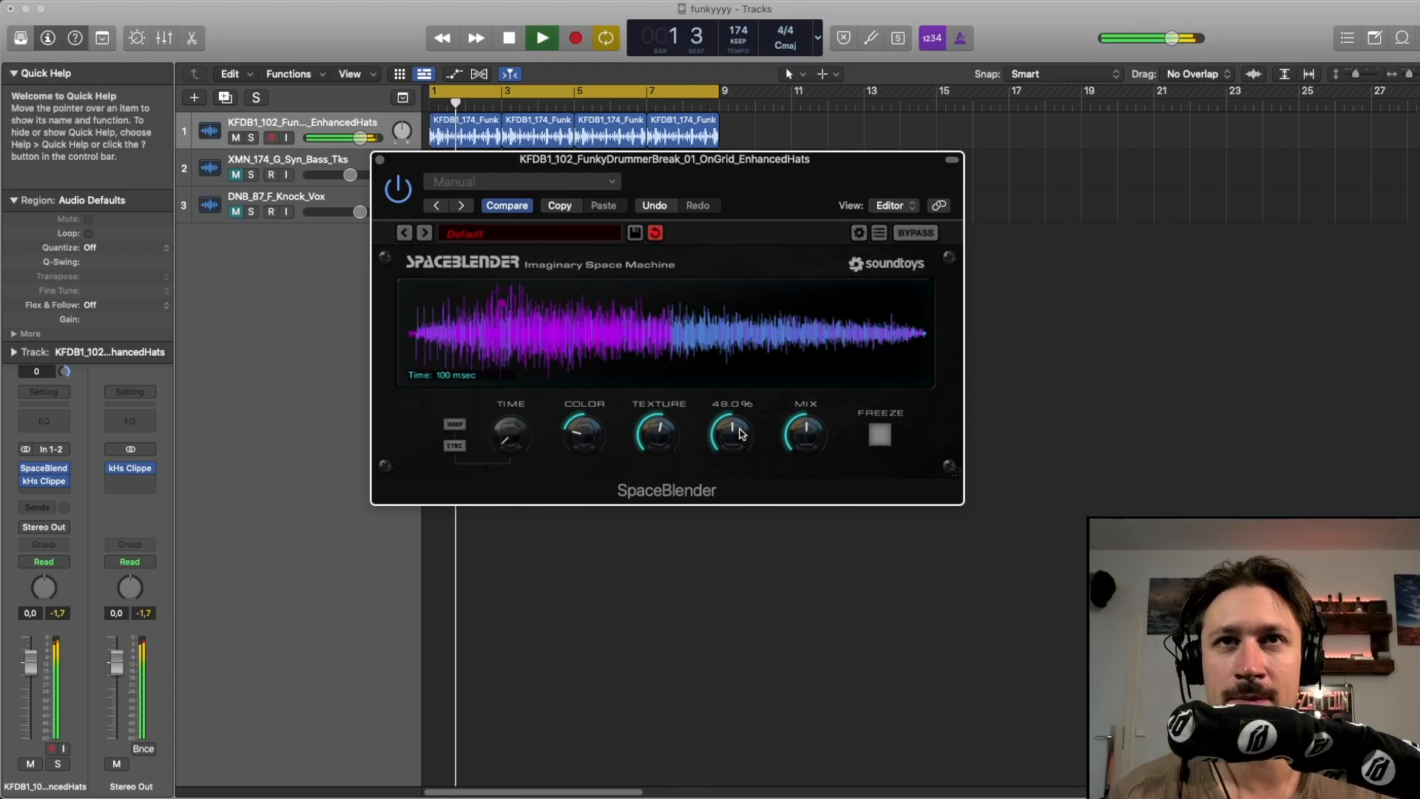
pyautogui.moveTo(740, 435); pyautogui.dragTo(742, 408)
# Lower Texture, raise Color, and fine-tune Texture and Mix on the hats SpaceBlender
pyautogui.moveTo(673, 439); pyautogui.dragTo(665, 471)
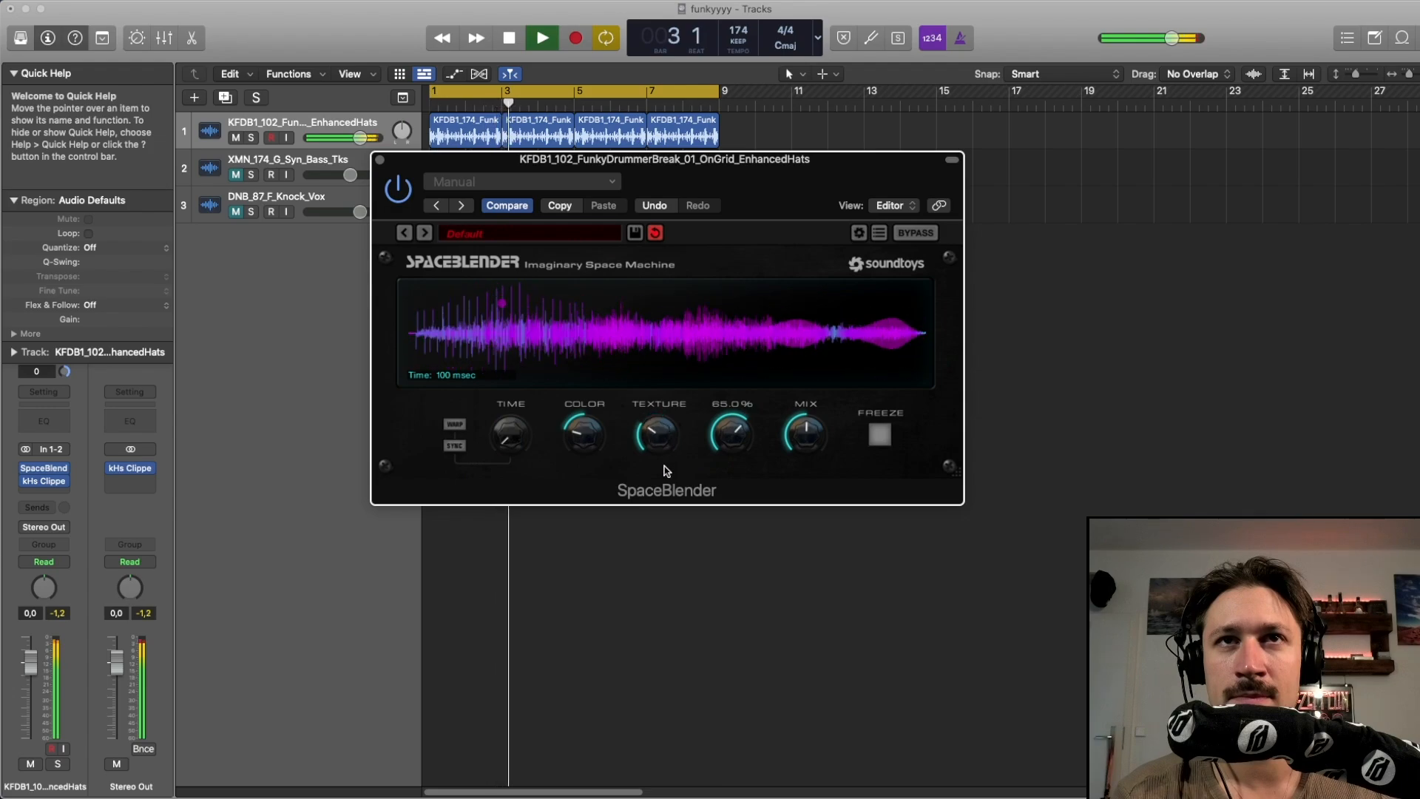
pyautogui.moveTo(596, 442); pyautogui.dragTo(600, 389)
pyautogui.moveTo(654, 445)
pyautogui.mouseDown()
pyautogui.moveTo(661, 395)
pyautogui.moveTo(658, 443)
pyautogui.mouseUp()
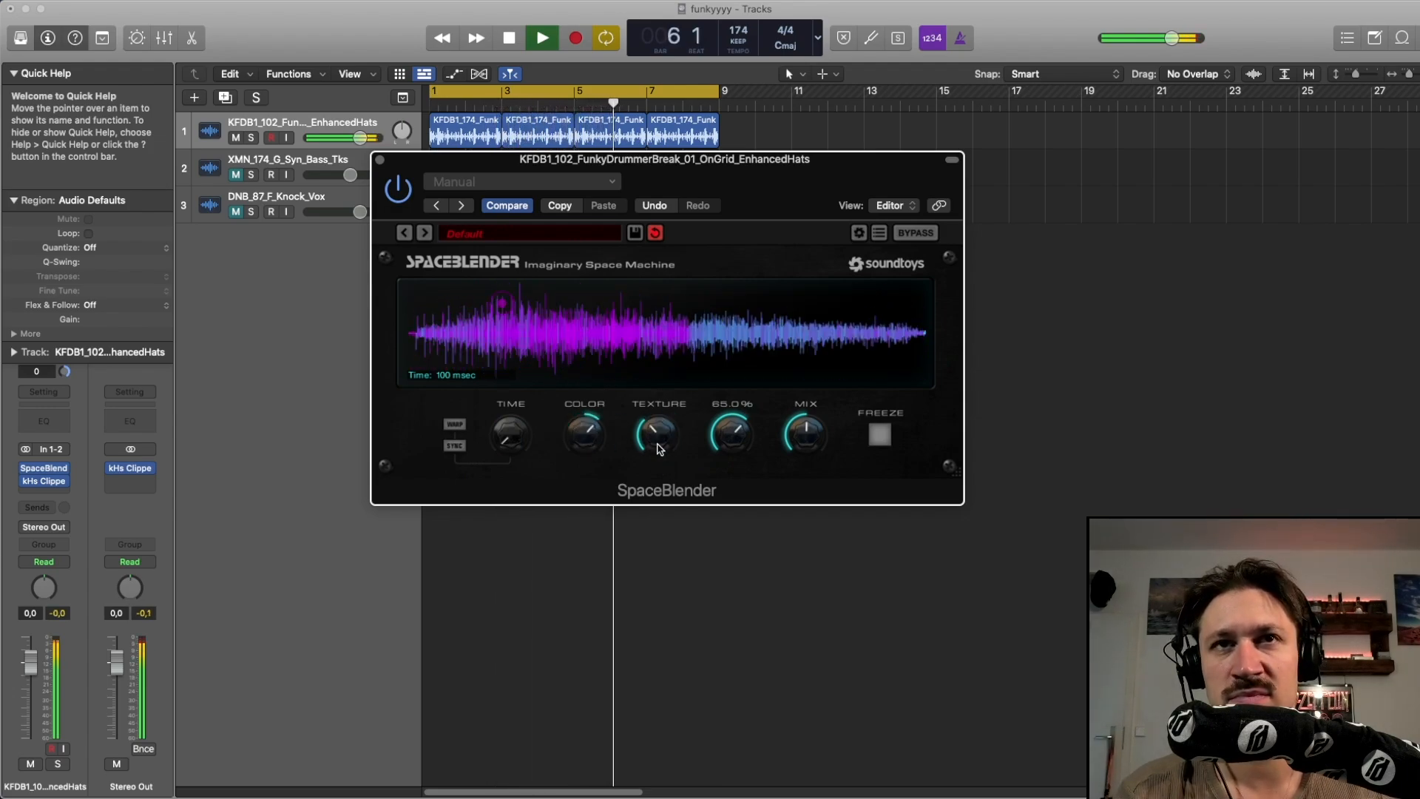
pyautogui.moveTo(803, 435); pyautogui.dragTo(804, 438)
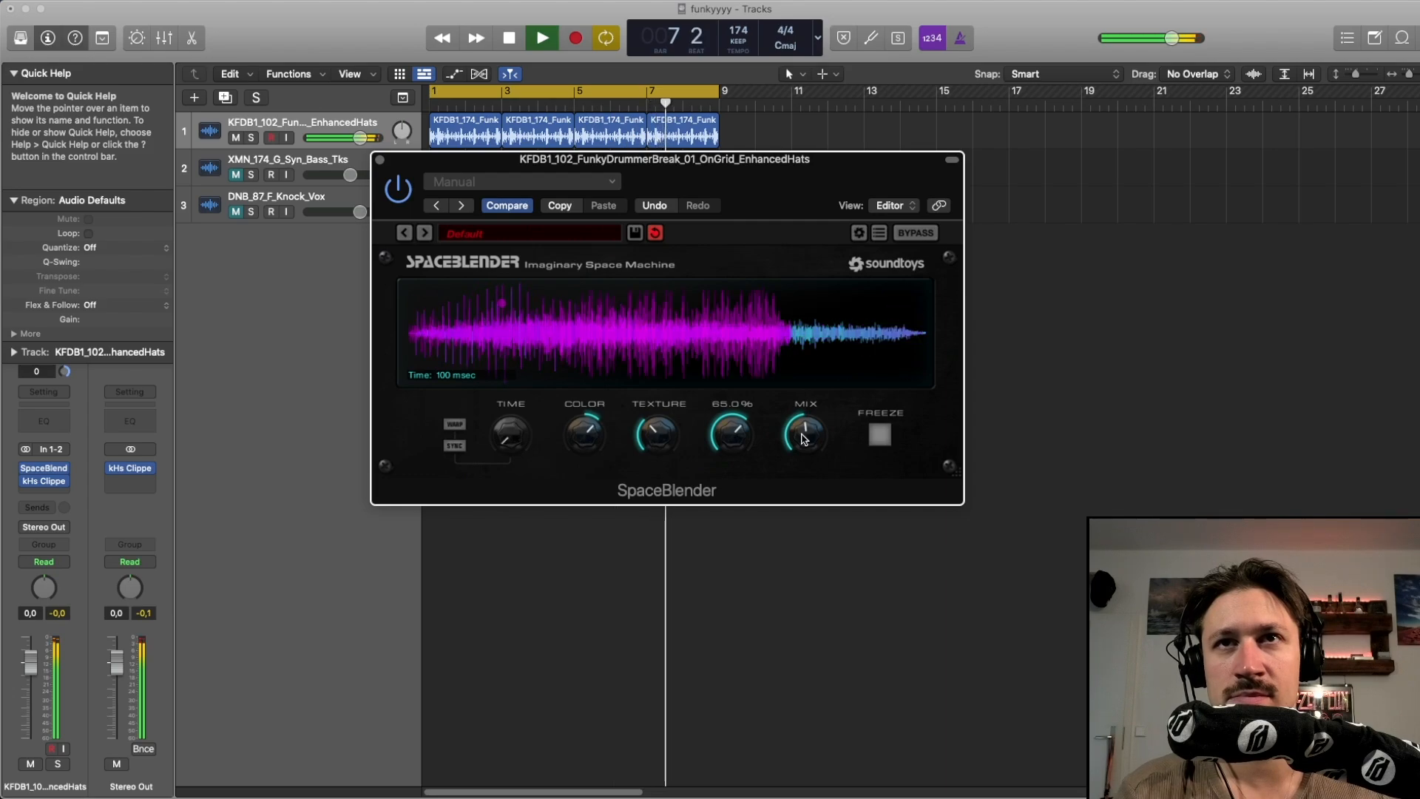
# Restart playback, reset the Color knob to its default, and nudge Time up on the hats SpaceBlender
pyautogui.press('space')
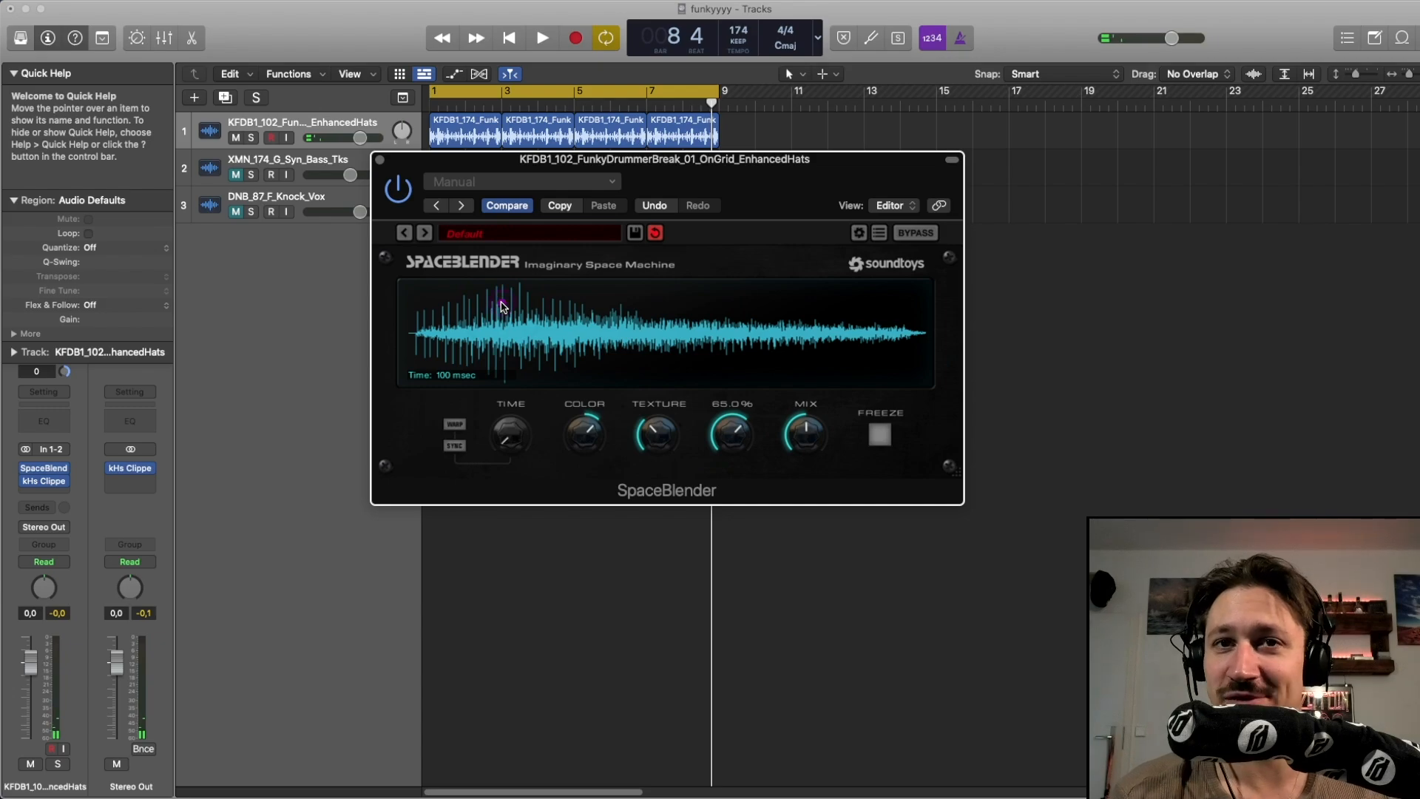
pyautogui.press('space')
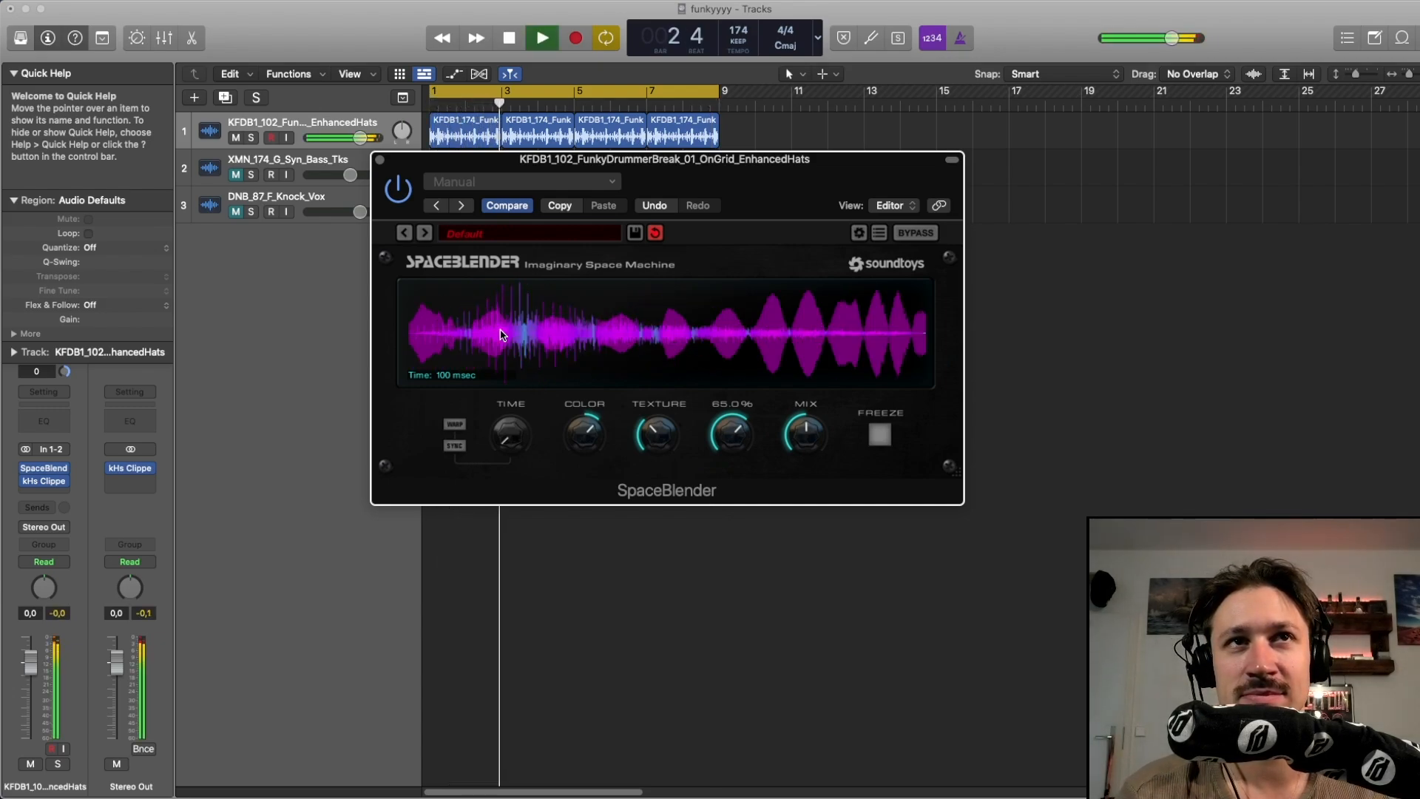
pyautogui.doubleClick(577, 437)
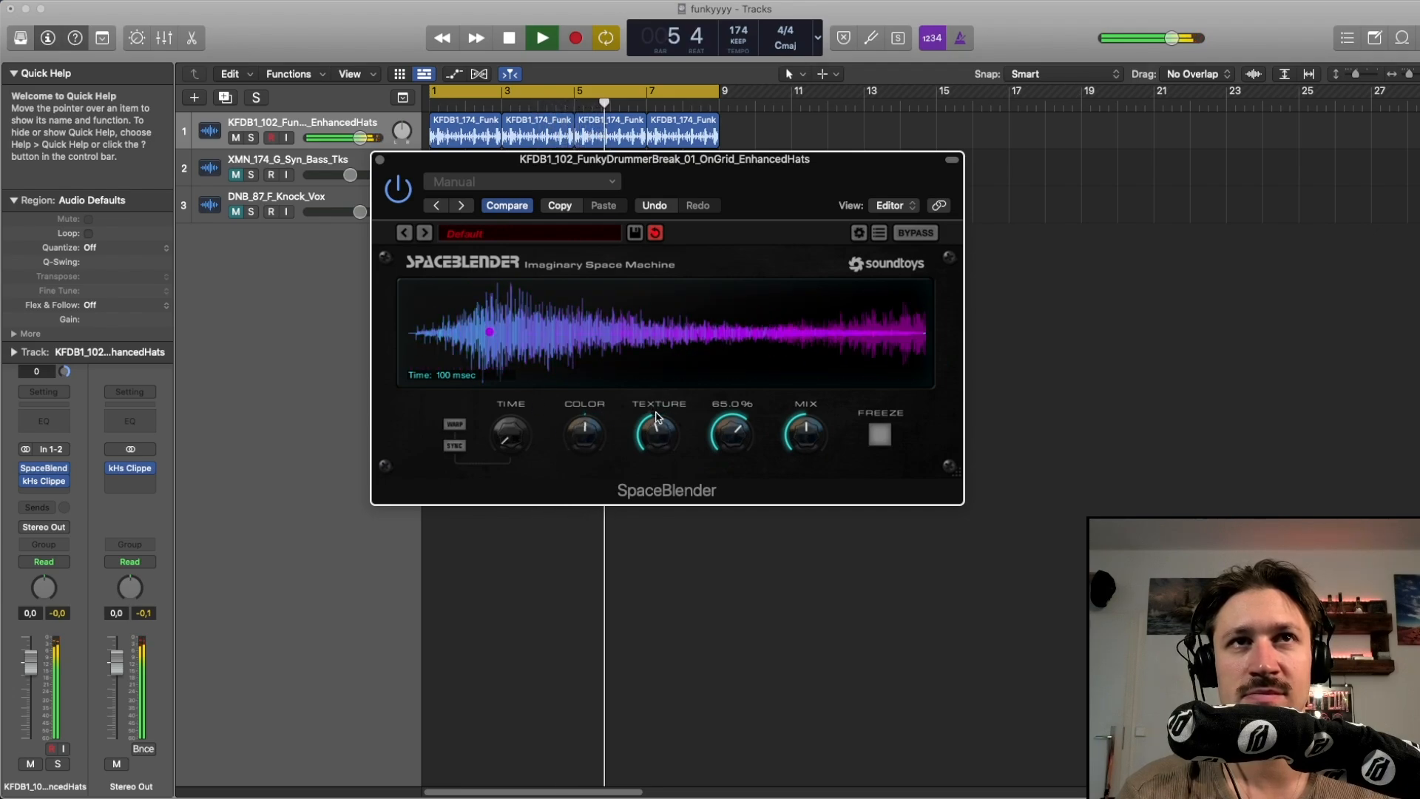
pyautogui.moveTo(520, 436); pyautogui.dragTo(521, 429)
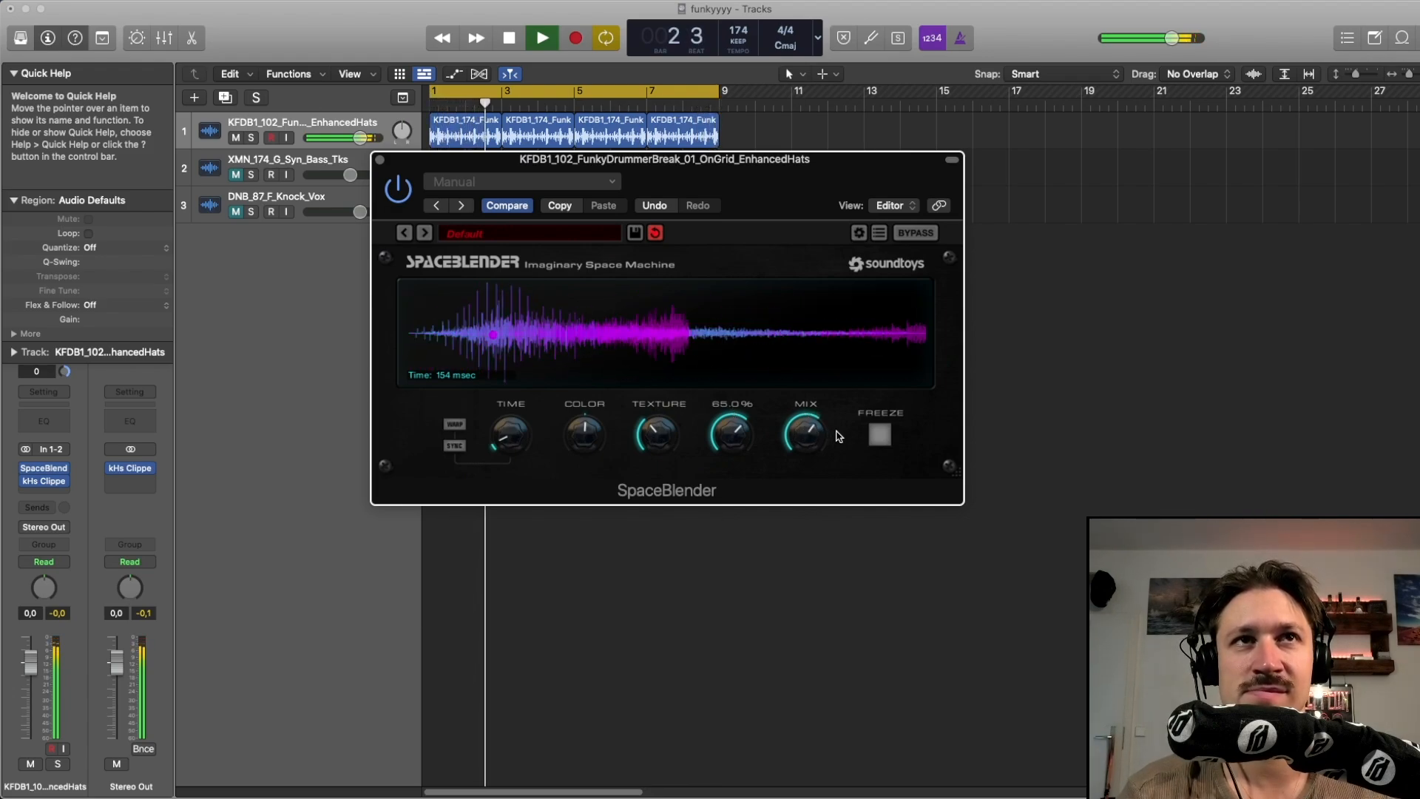
# Enable Freeze and turn Mix fully up on the hats SpaceBlender
pyautogui.click(879, 434)
pyautogui.moveTo(817, 436); pyautogui.dragTo(832, 292)
# Set the modulation knob to 75.0% and turn Color and Time up on the hats SpaceBlender
pyautogui.moveTo(720, 447); pyautogui.dragTo(717, 432)
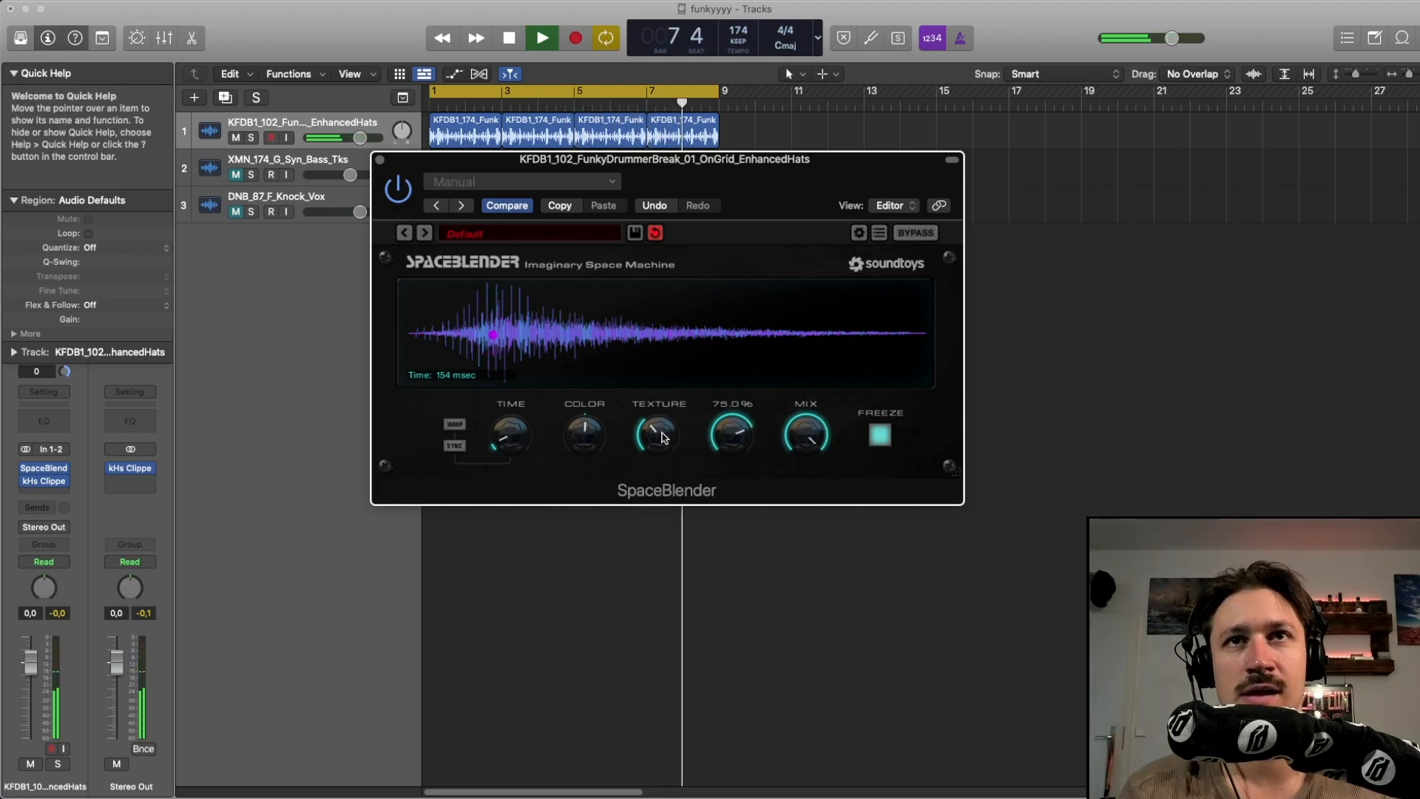
pyautogui.moveTo(584, 429); pyautogui.dragTo(590, 419)
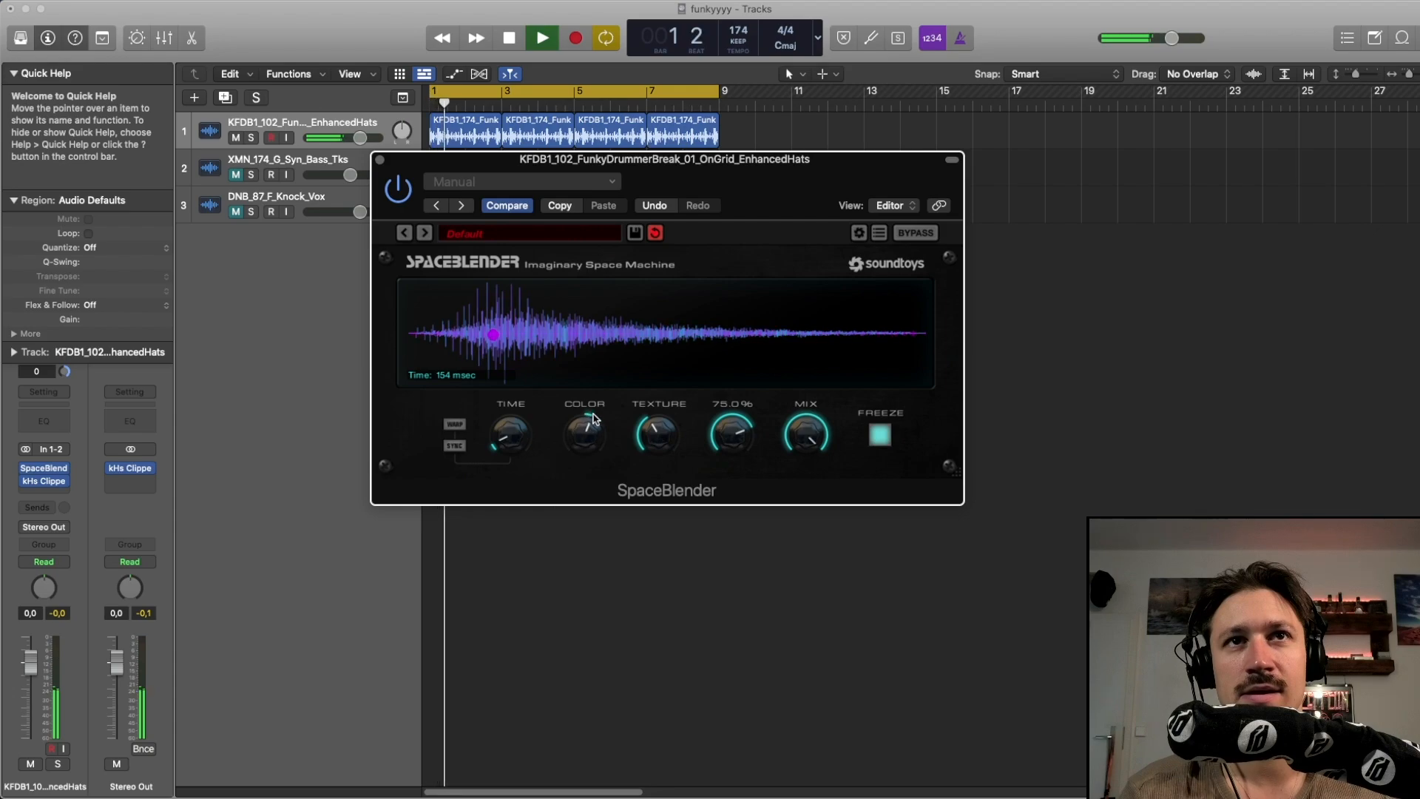
pyautogui.moveTo(508, 438); pyautogui.dragTo(512, 423)
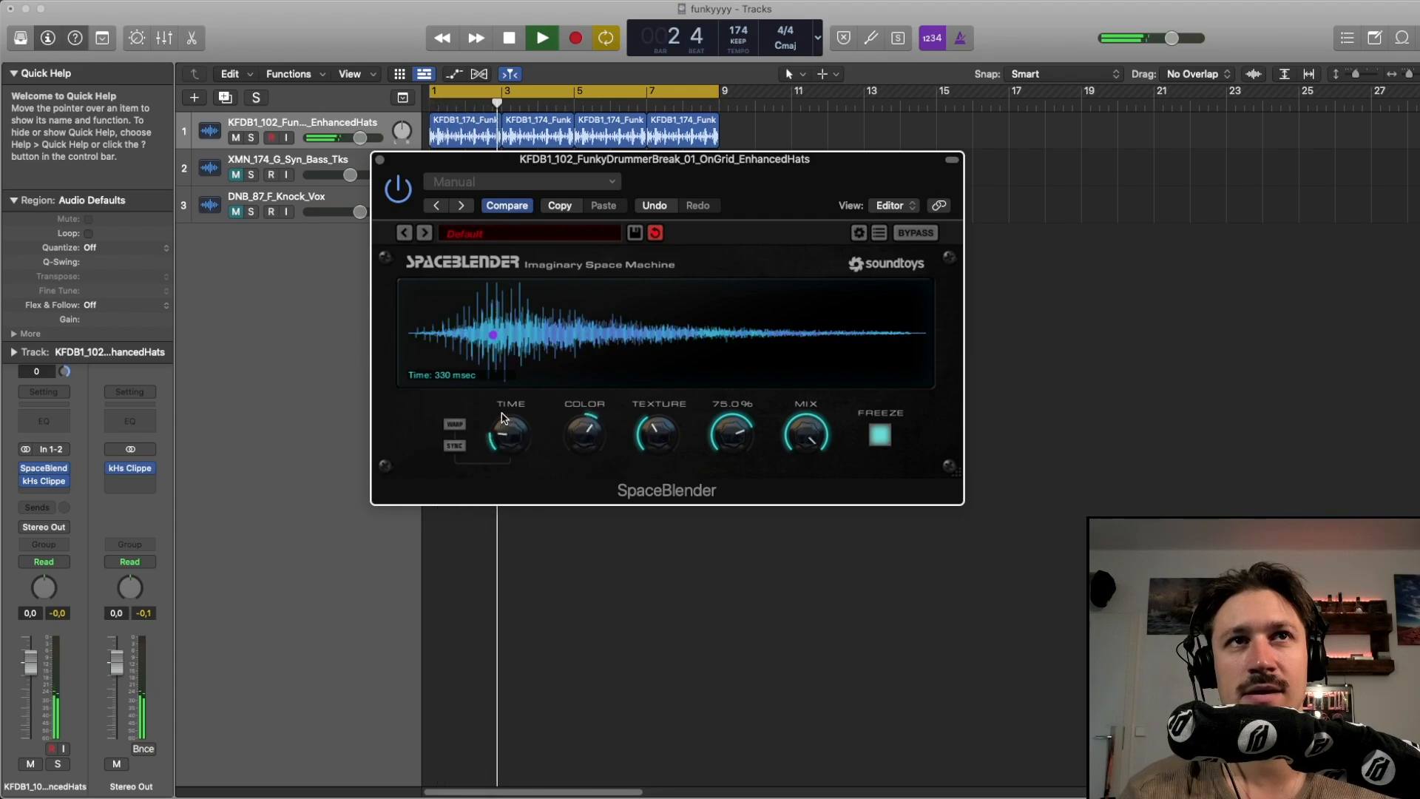
# Restart playback, lower the modulation knob to 44.0%, turn Color down, and adjust Time
pyautogui.press('space')
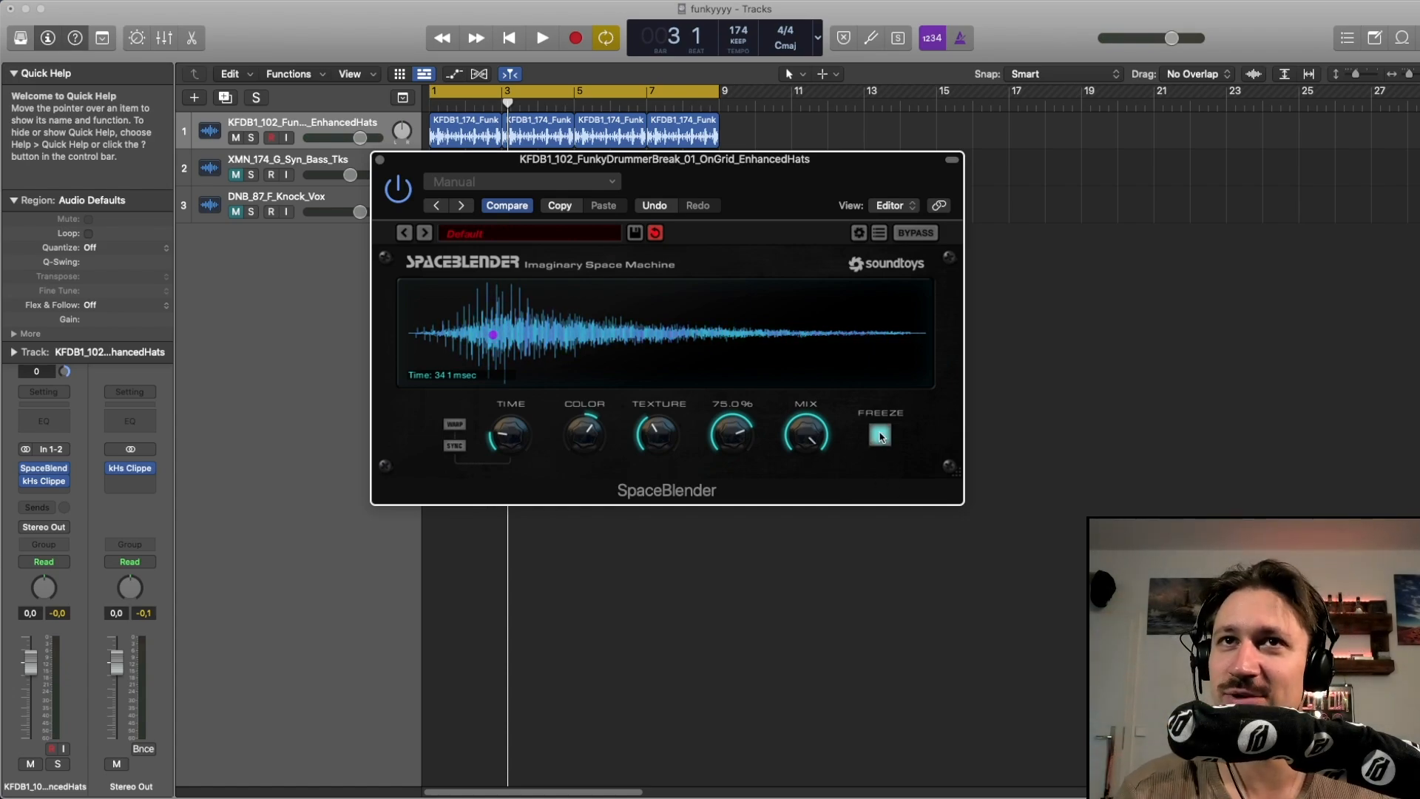
pyautogui.press('space')
pyautogui.moveTo(731, 435); pyautogui.dragTo(682, 387)
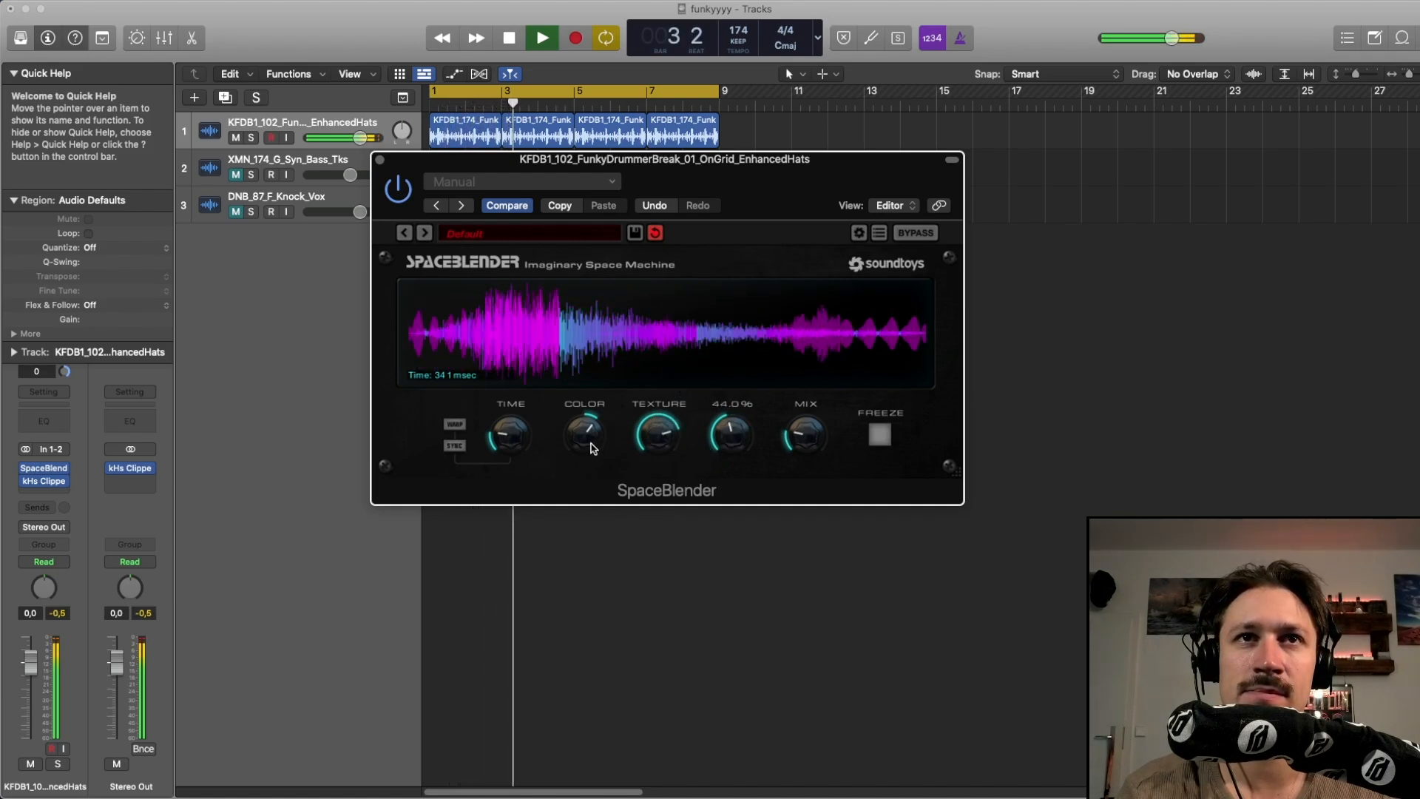
pyautogui.moveTo(591, 446); pyautogui.dragTo(580, 482)
pyautogui.moveTo(514, 437); pyautogui.dragTo(512, 430)
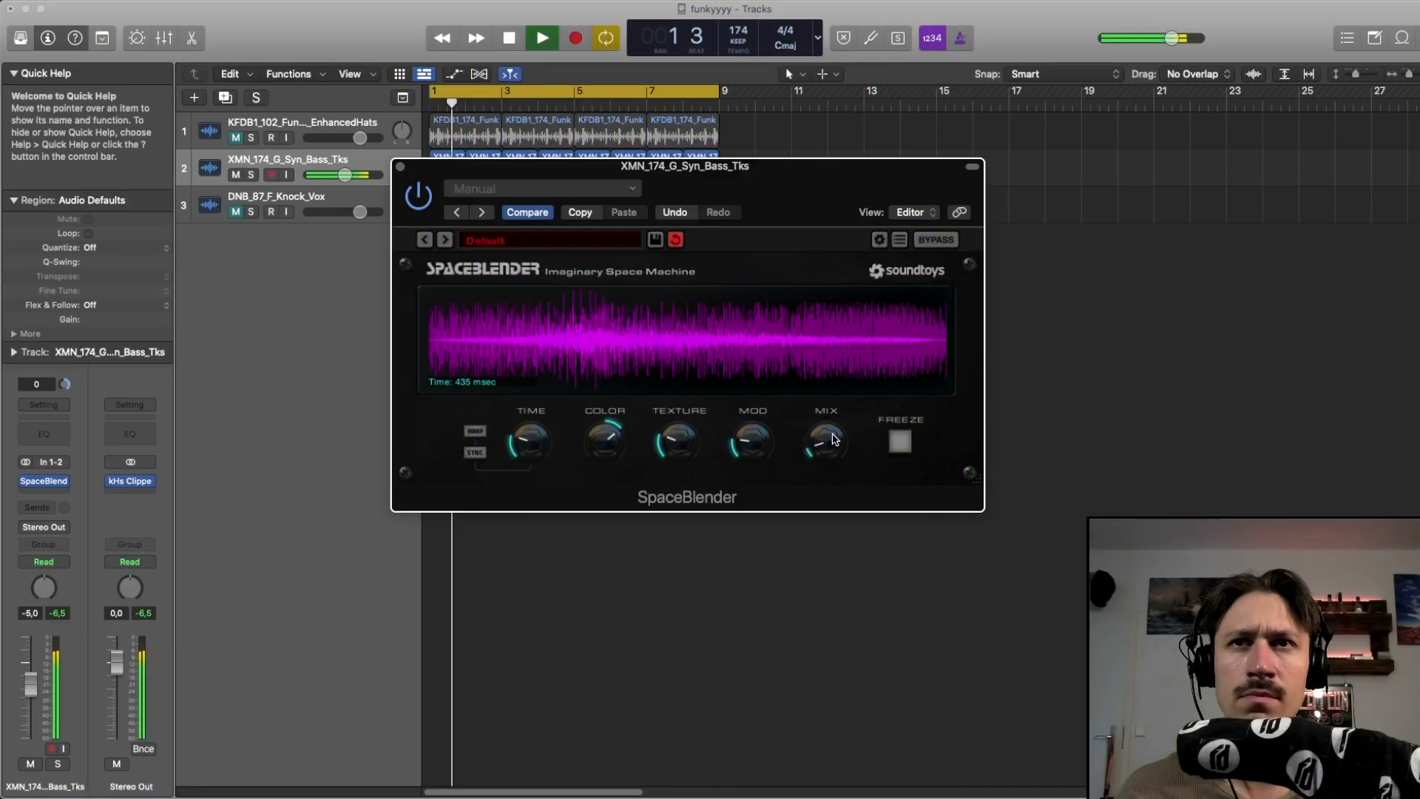
# On the Syn_Bass track's SpaceBlender, raise Mix, turn Time up, raise Texture, and readjust Mix
pyautogui.moveTo(833, 402); pyautogui.dragTo(822, 338)
pyautogui.moveTo(530, 441); pyautogui.dragTo(544, 414)
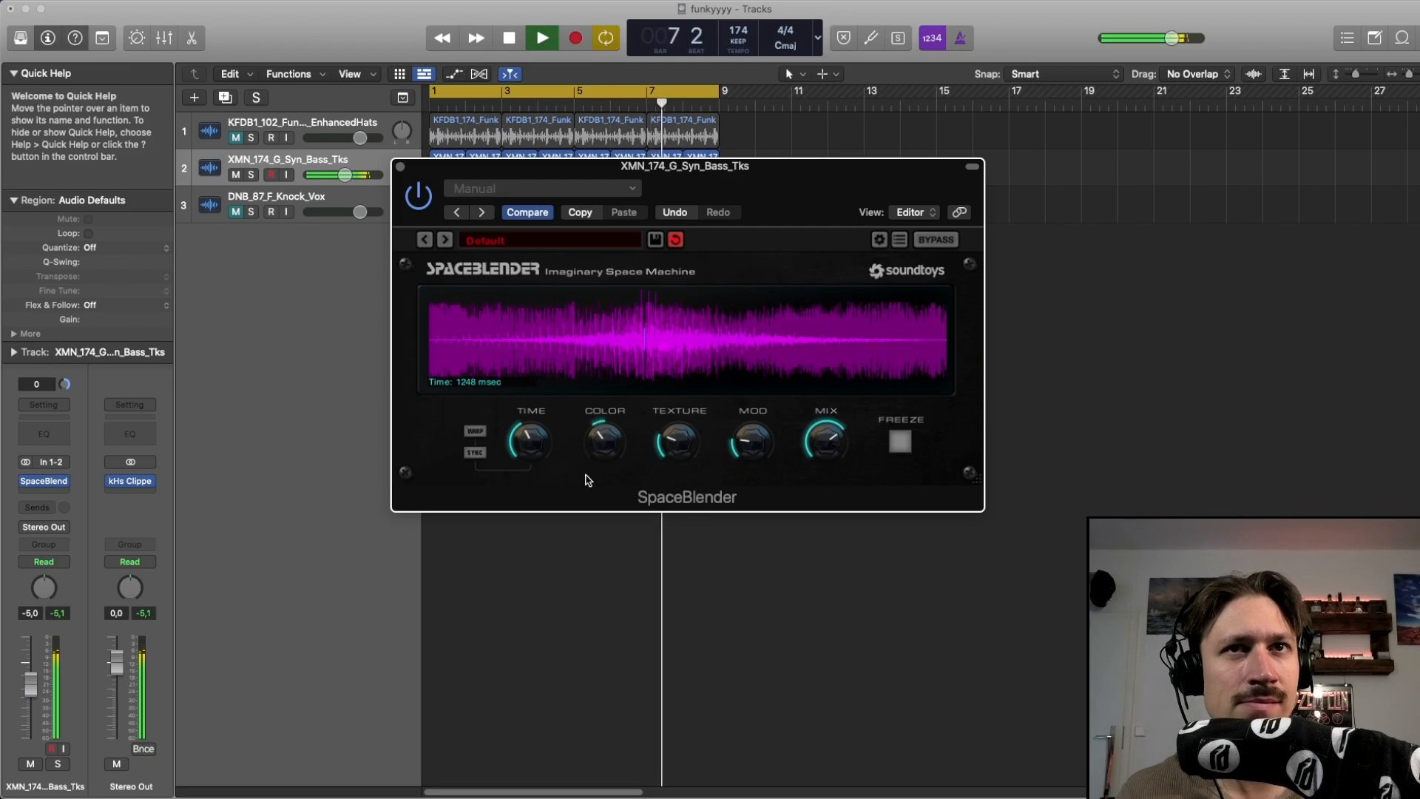
pyautogui.moveTo(670, 442); pyautogui.dragTo(748, 352)
pyautogui.moveTo(824, 441); pyautogui.dragTo(818, 382)
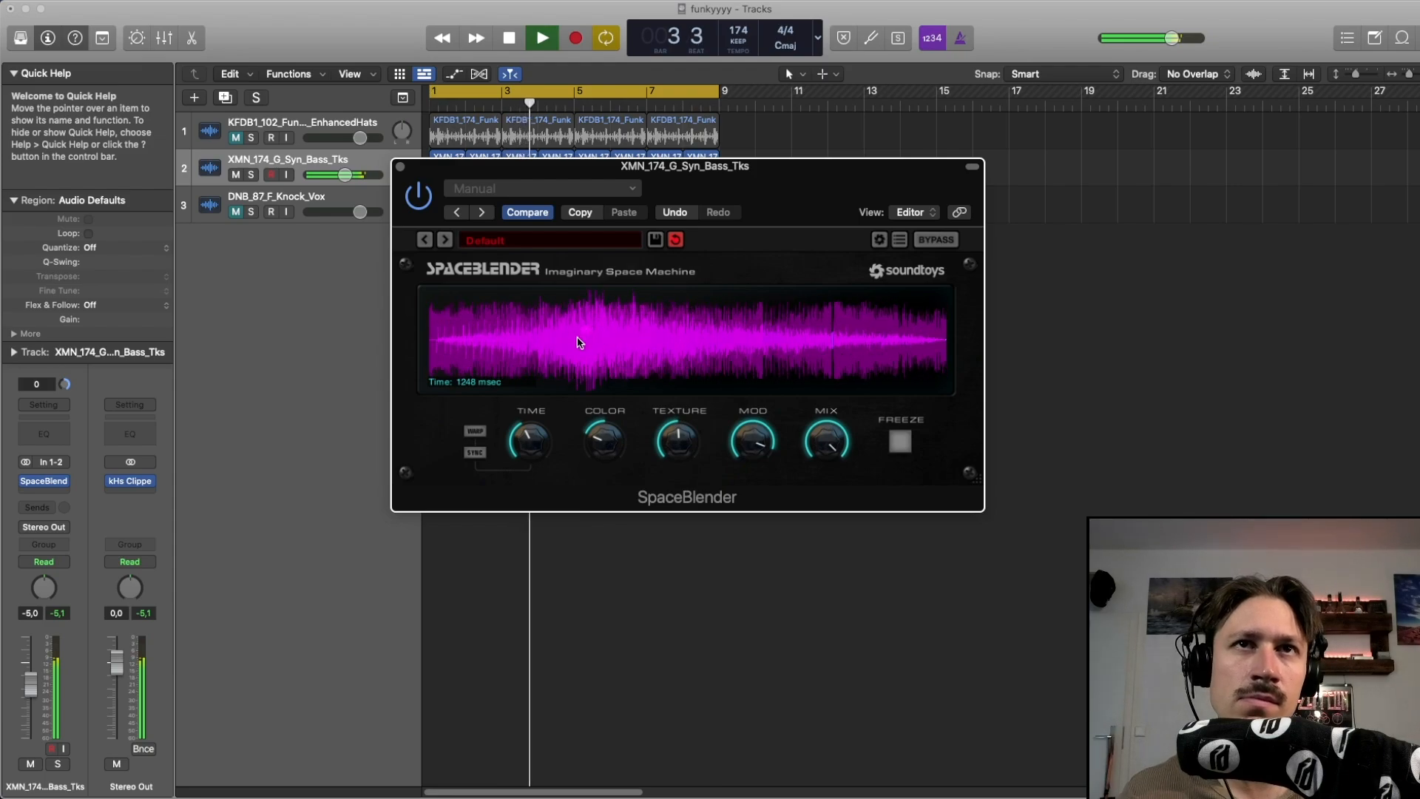
# Turn the bass SpaceBlender's Time down to 100 msec and raise Color, Texture and Mix
pyautogui.moveTo(529, 441); pyautogui.dragTo(507, 497)
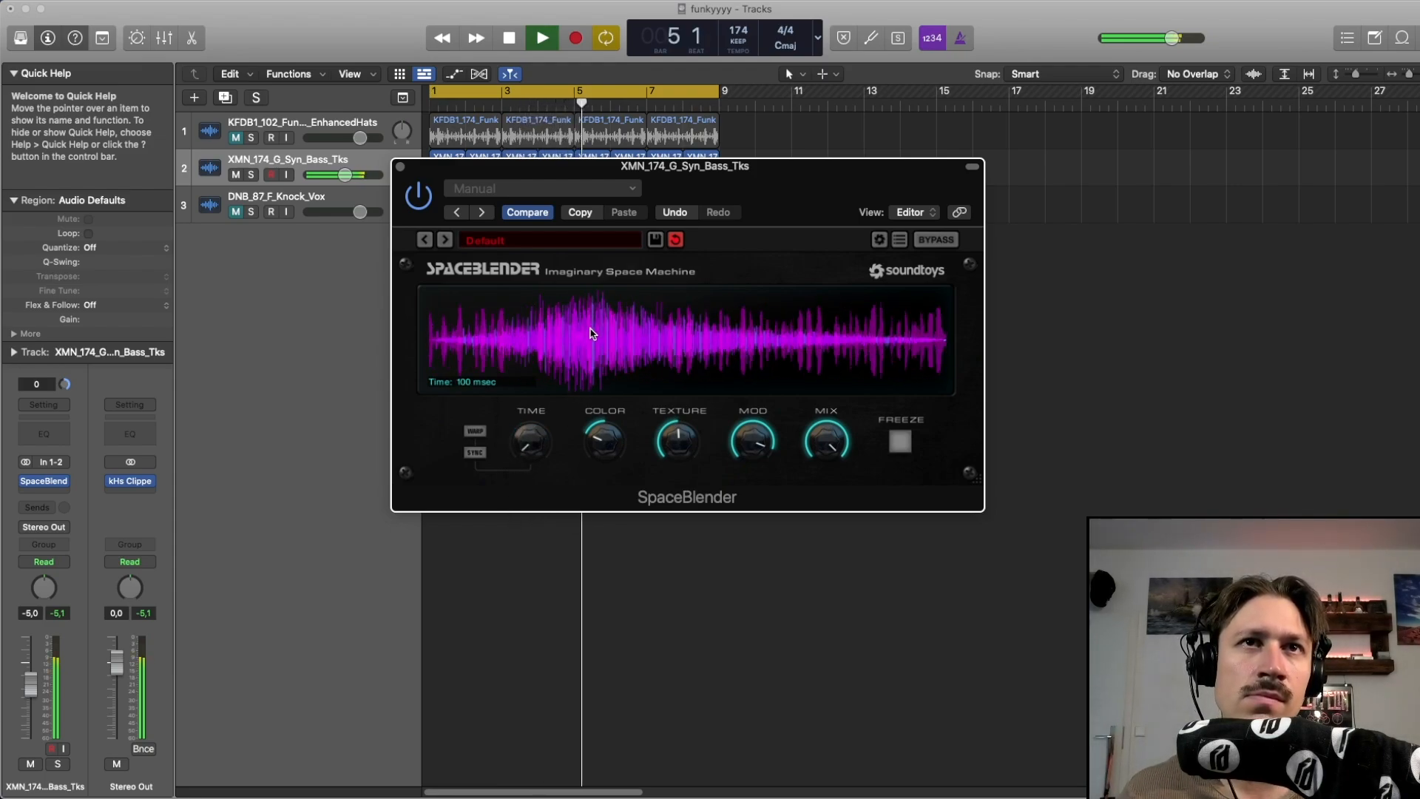
pyautogui.moveTo(597, 433); pyautogui.dragTo(600, 409)
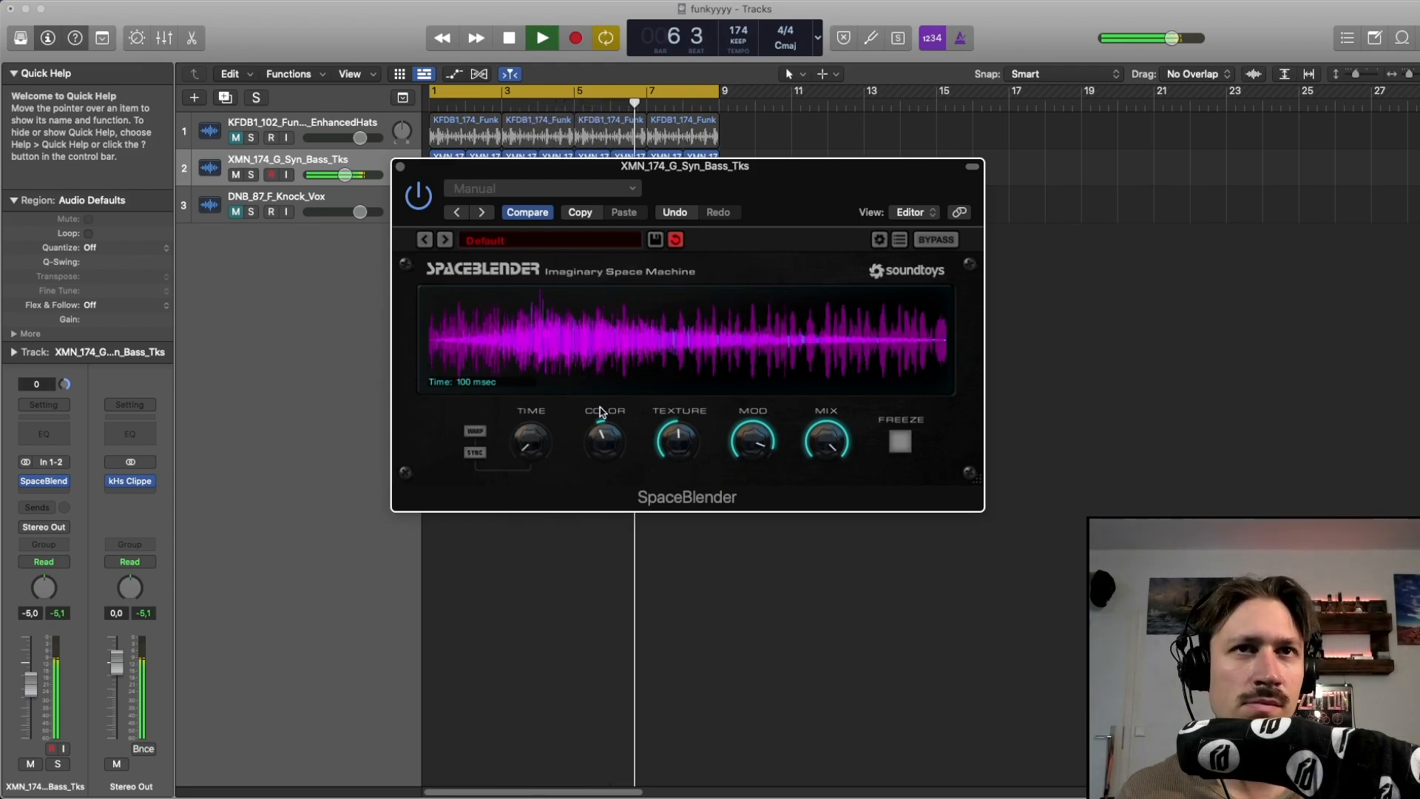
pyautogui.moveTo(692, 441); pyautogui.dragTo(696, 400)
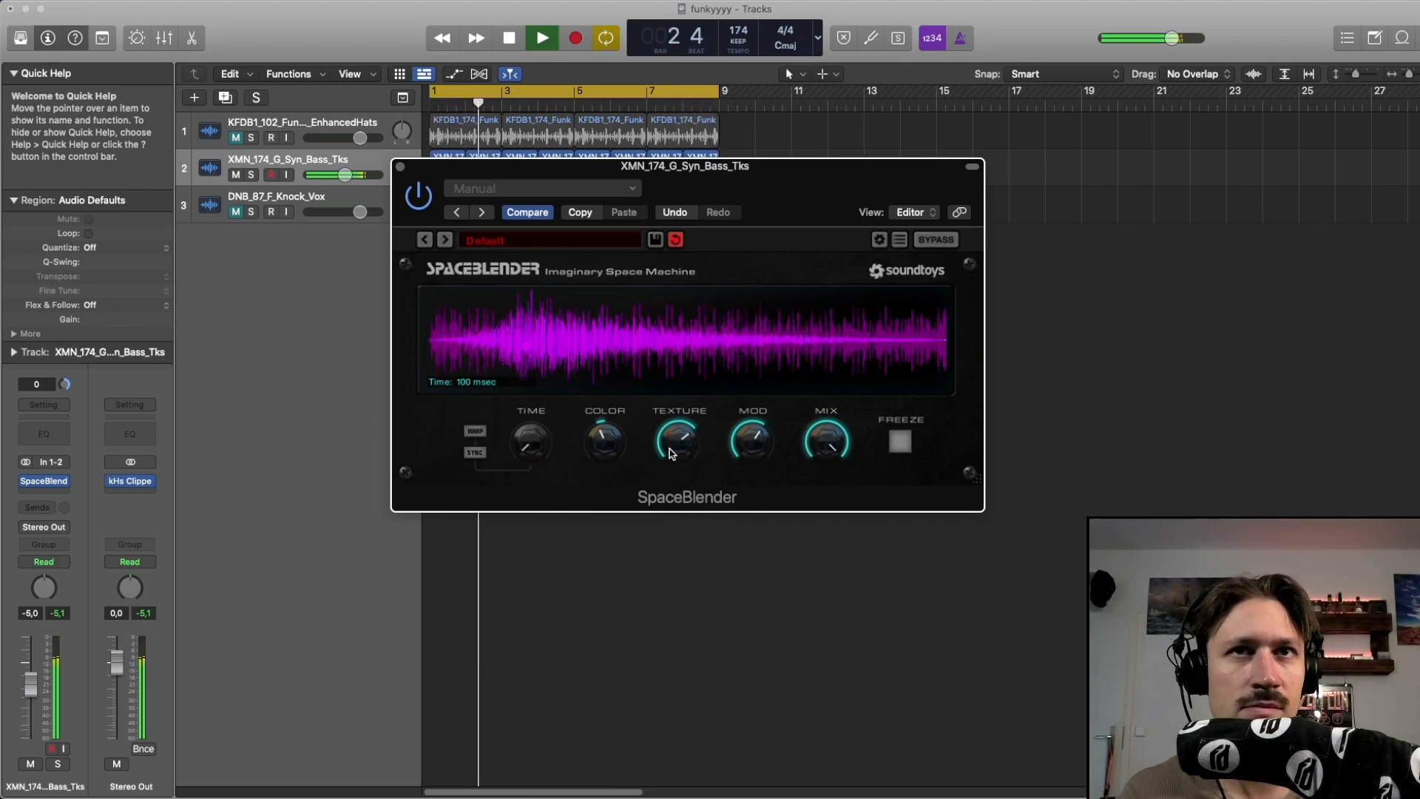
pyautogui.moveTo(822, 441); pyautogui.dragTo(813, 412)
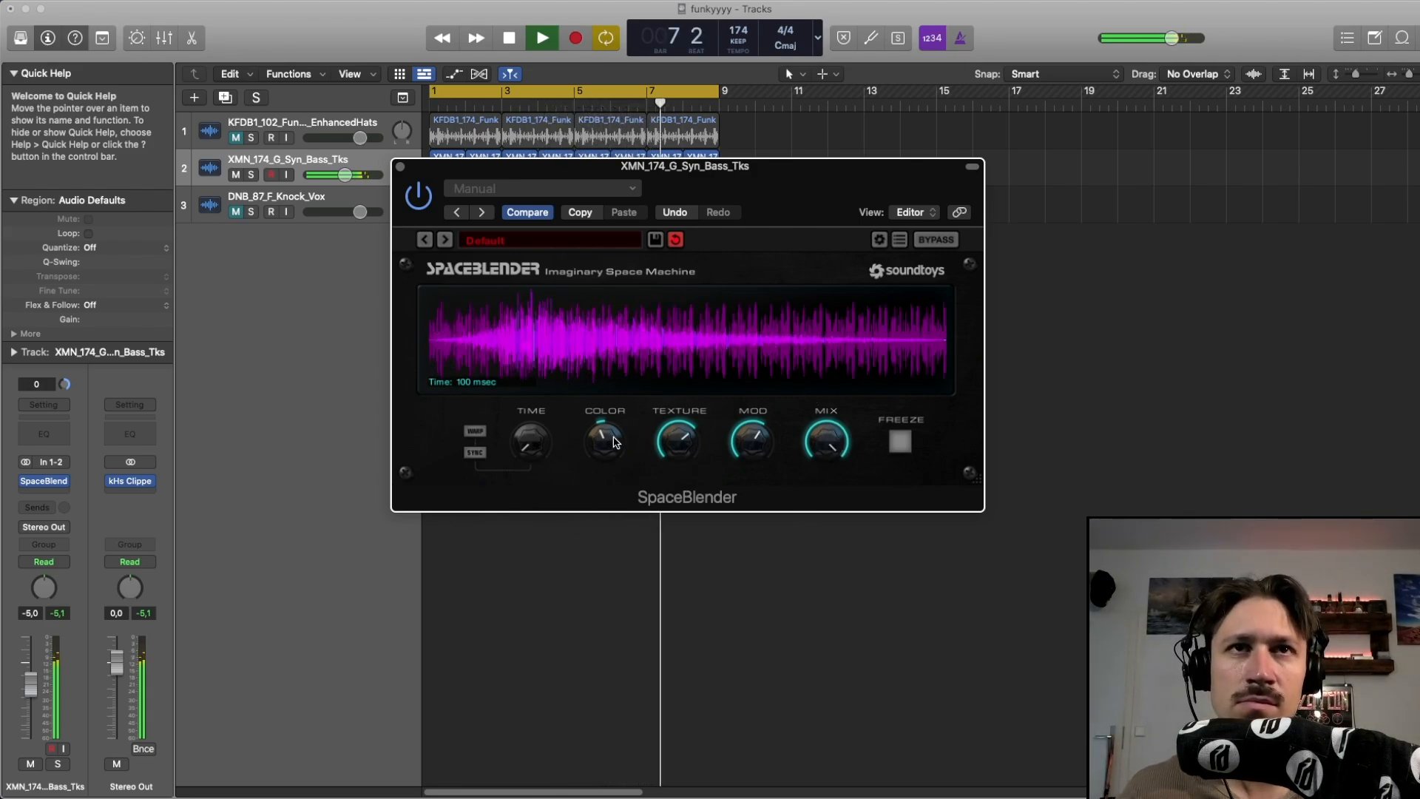
# Raise Color, set Time to about 360 msec, and lower Mod and Mix on the bass SpaceBlender
pyautogui.moveTo(613, 437); pyautogui.dragTo(623, 388)
pyautogui.moveTo(544, 451); pyautogui.dragTo(674, 485)
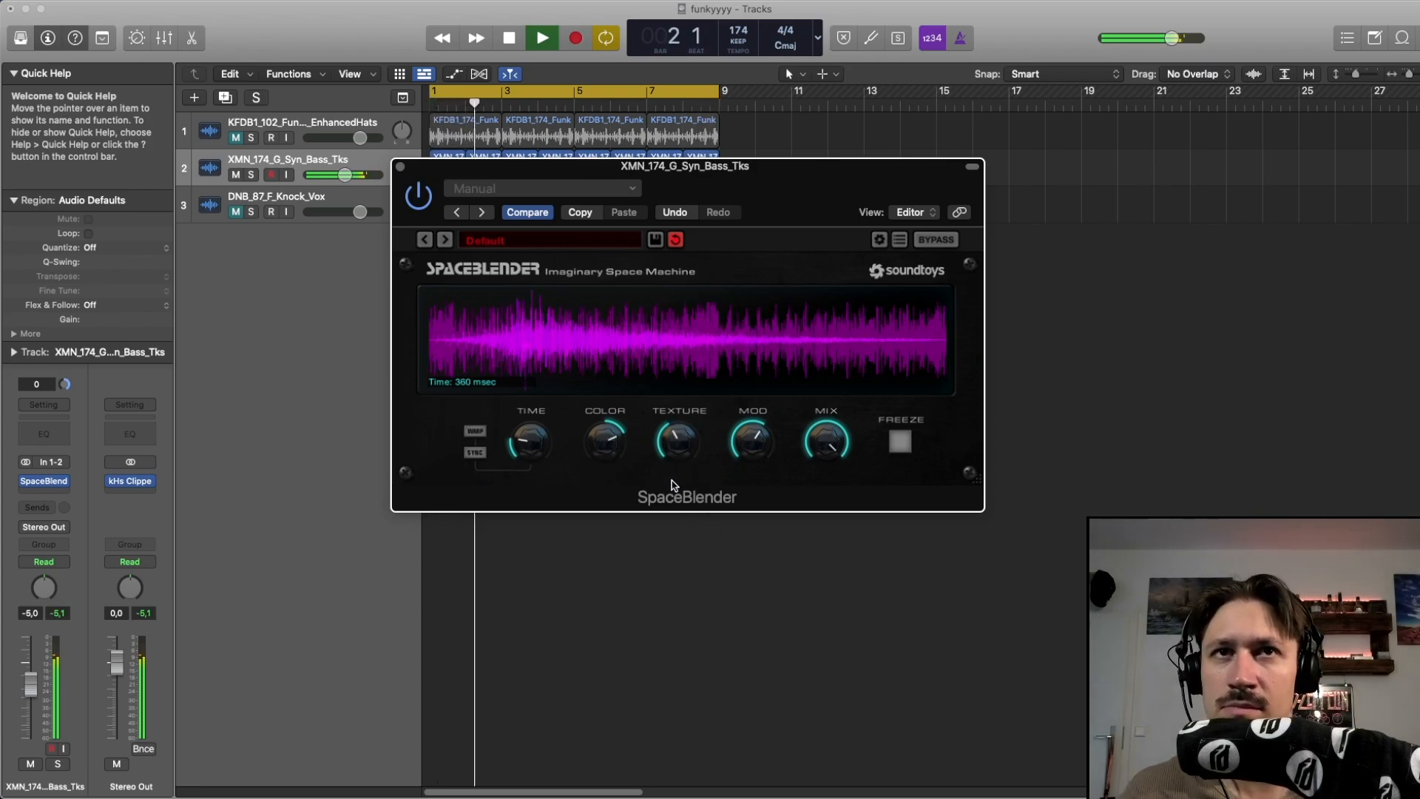
pyautogui.moveTo(744, 443); pyautogui.dragTo(746, 470)
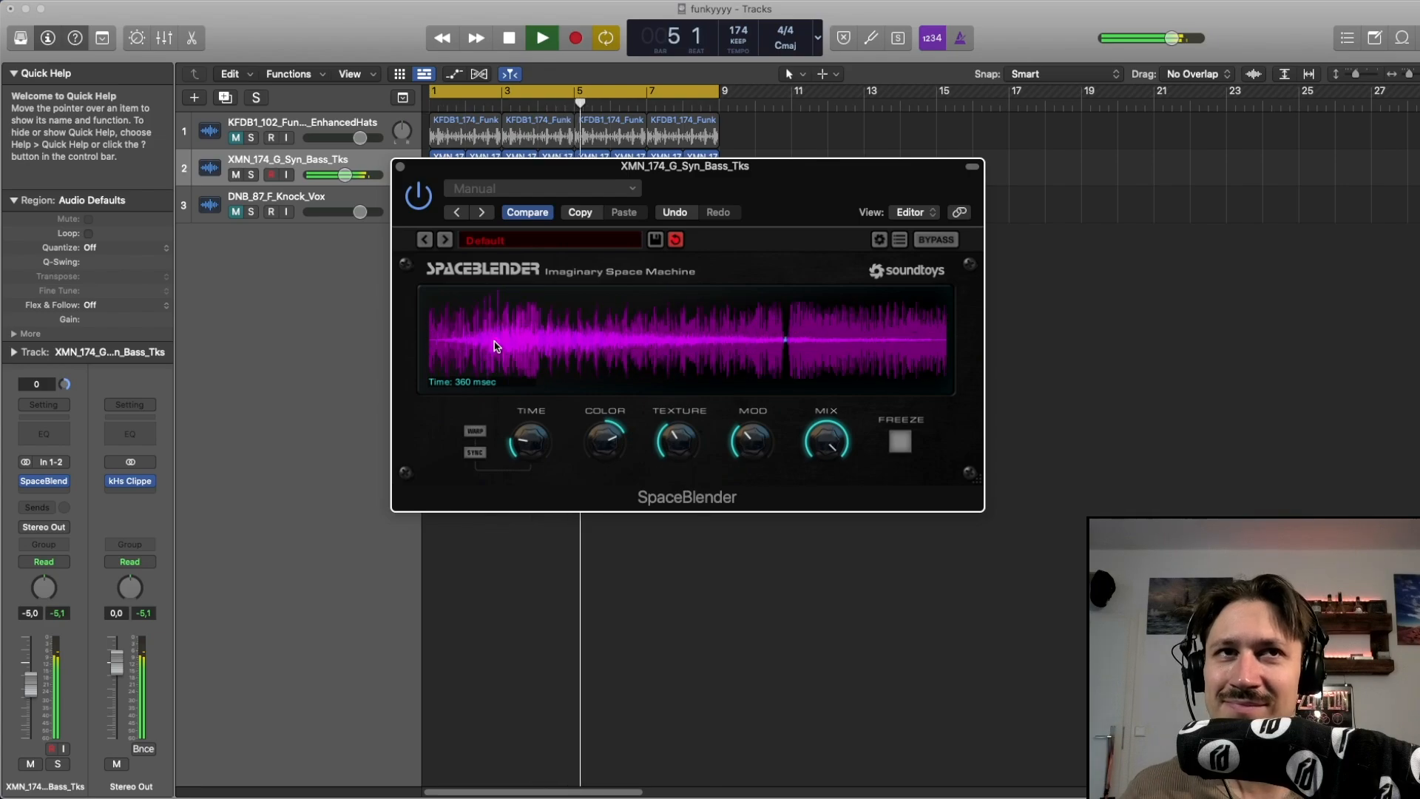
pyautogui.moveTo(819, 423); pyautogui.dragTo(805, 510)
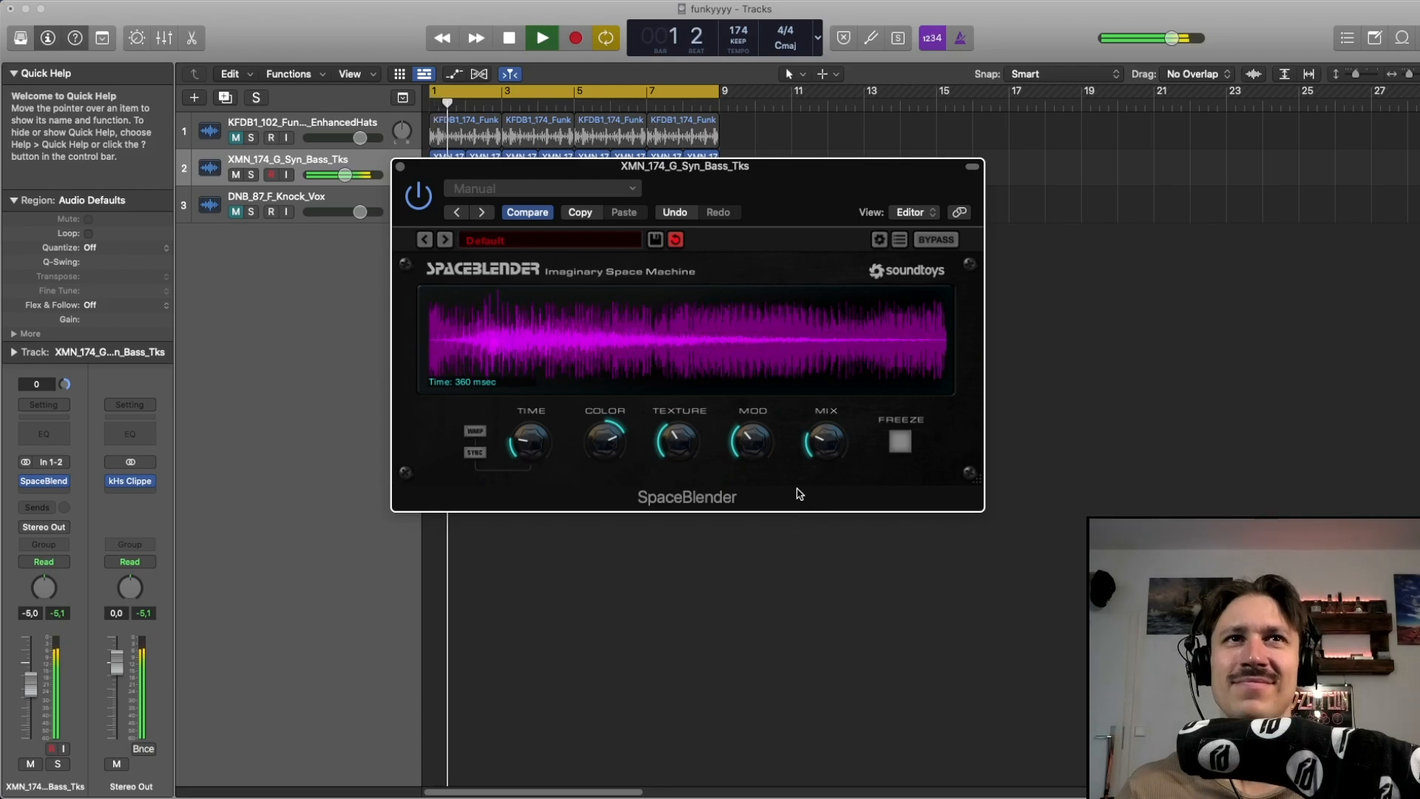
# Restart playback and raise Mix and adjust Time on the Knock_Vox track's SpaceBlender
pyautogui.press('space')
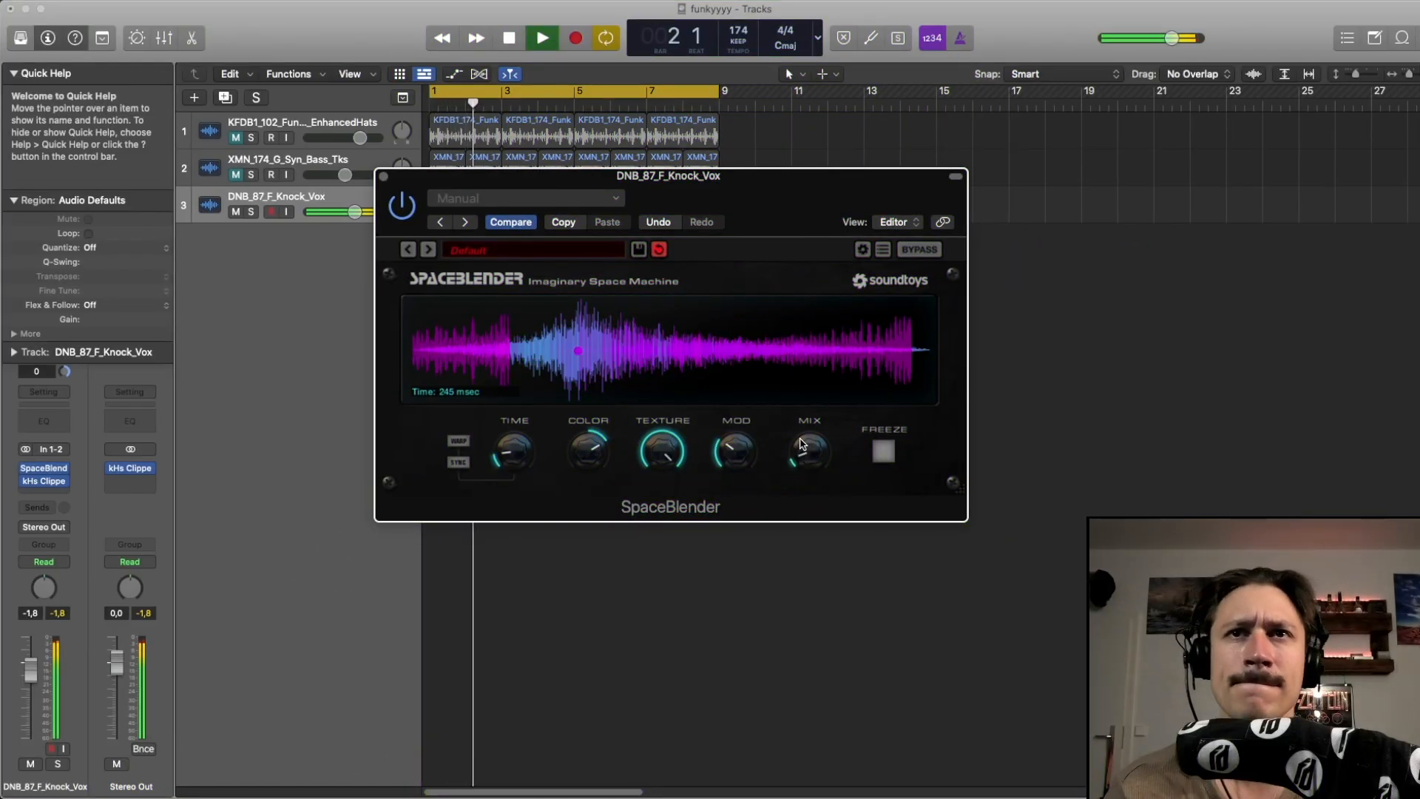
pyautogui.moveTo(801, 444); pyautogui.dragTo(796, 369)
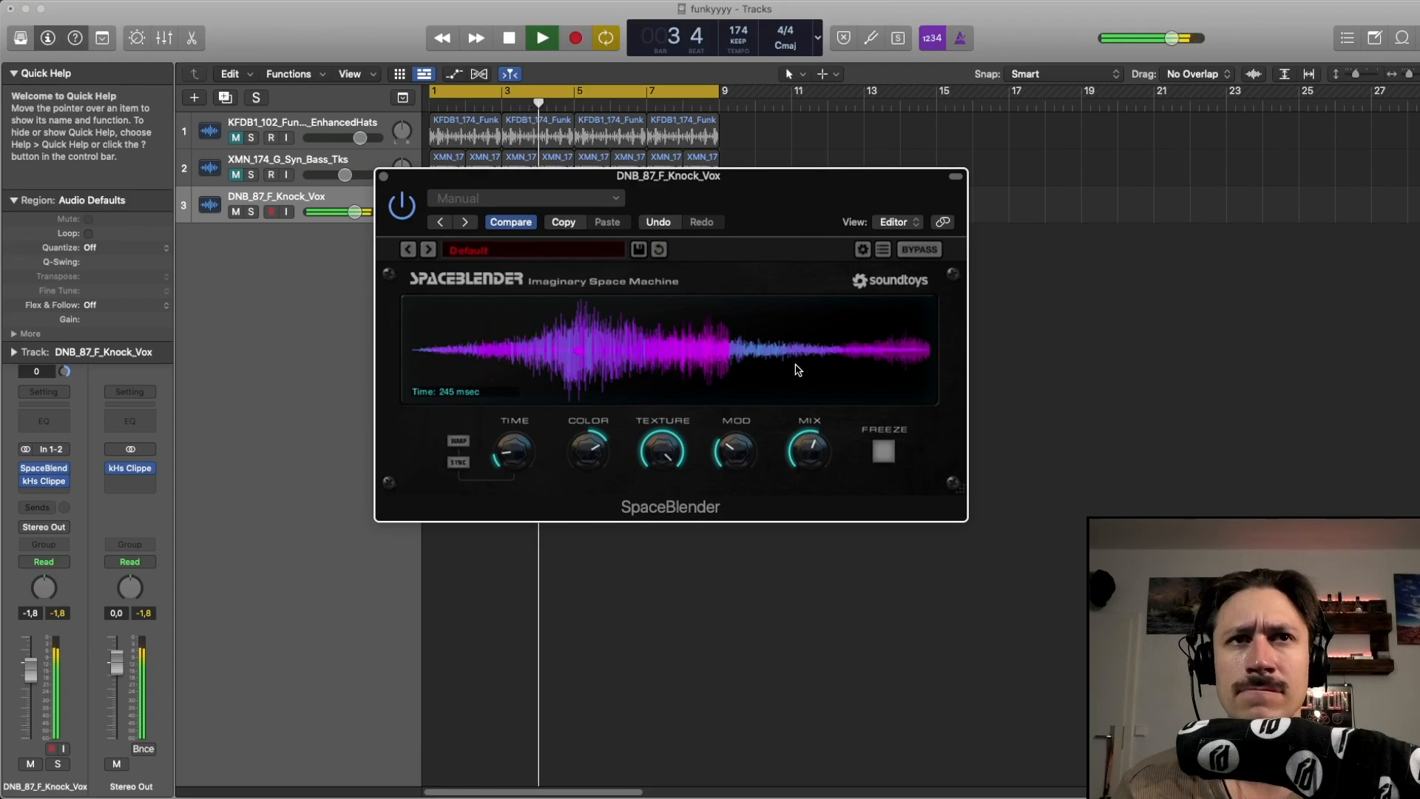
pyautogui.moveTo(507, 456); pyautogui.dragTo(515, 441)
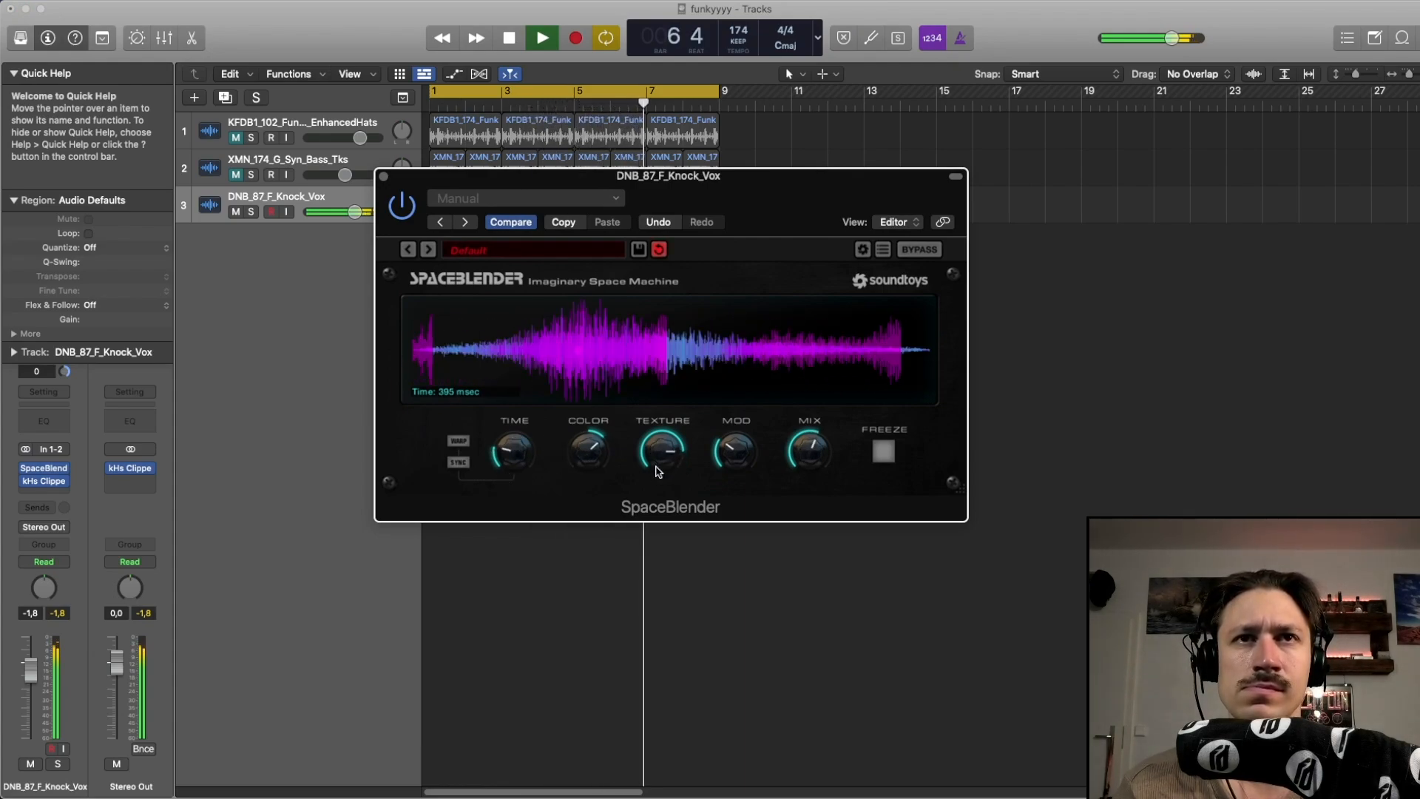
pyautogui.moveTo(525, 453); pyautogui.dragTo(526, 463)
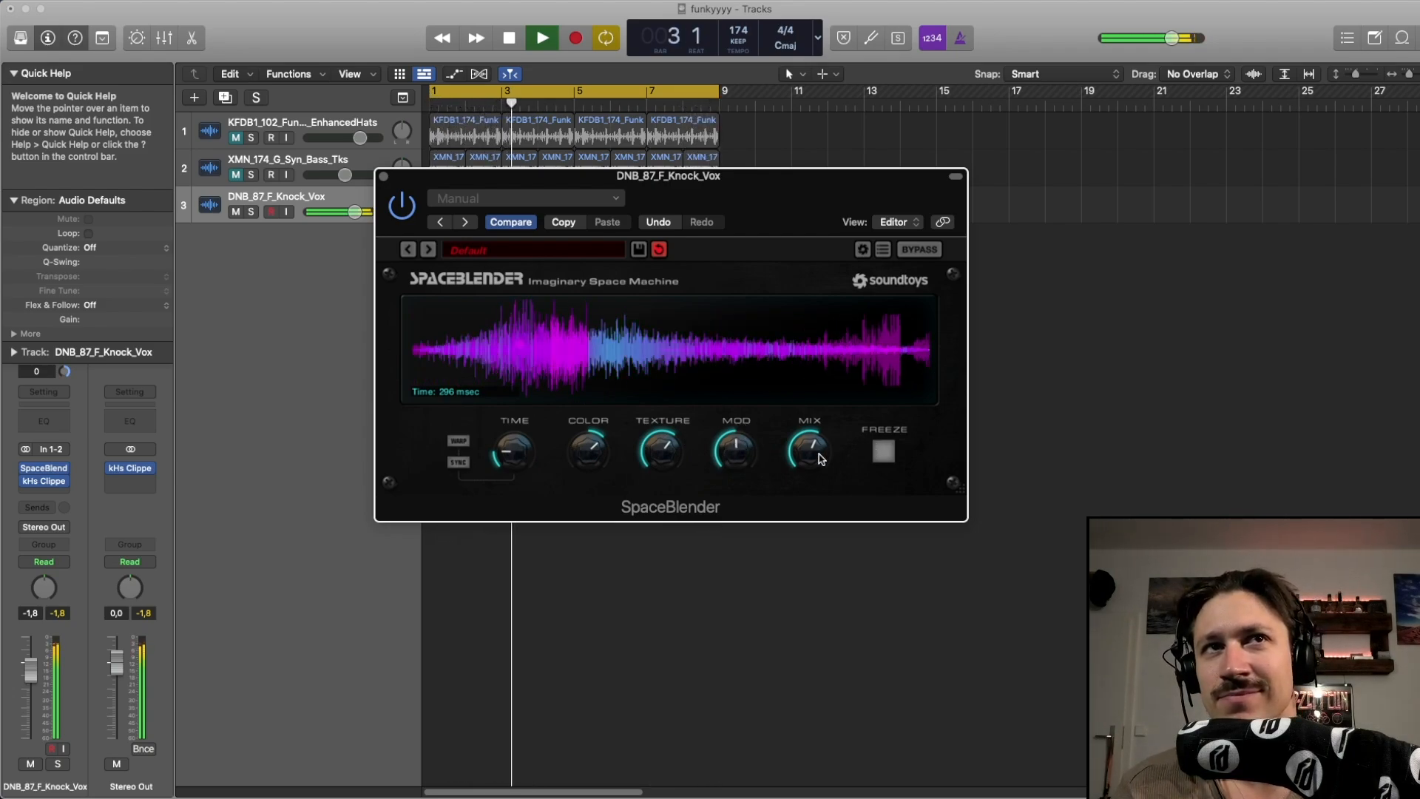
# Toggle the hats track's mute off and back on, and engage Freeze on the vocal's SpaceBlender
pyautogui.click(237, 138)
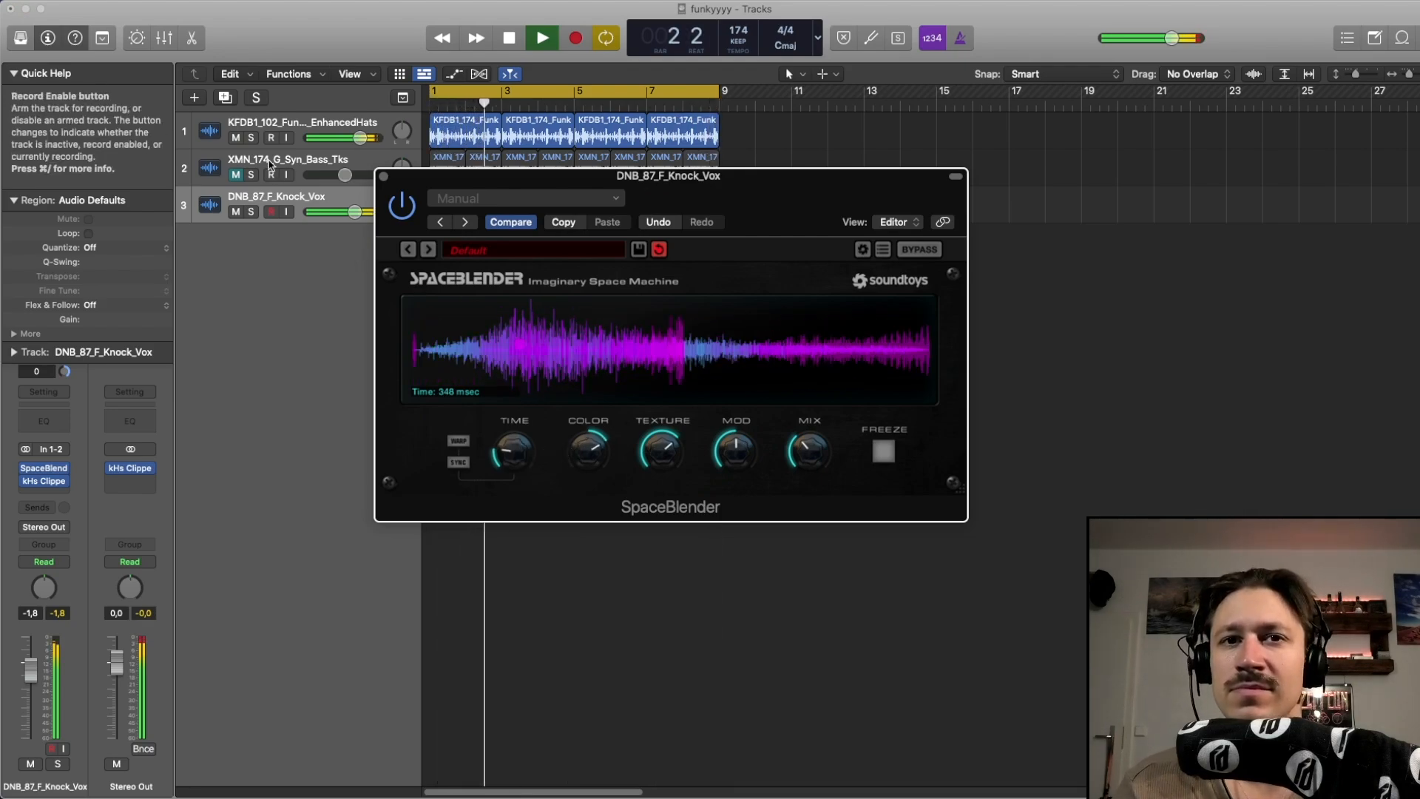
pyautogui.click(236, 138)
pyautogui.click(823, 447)
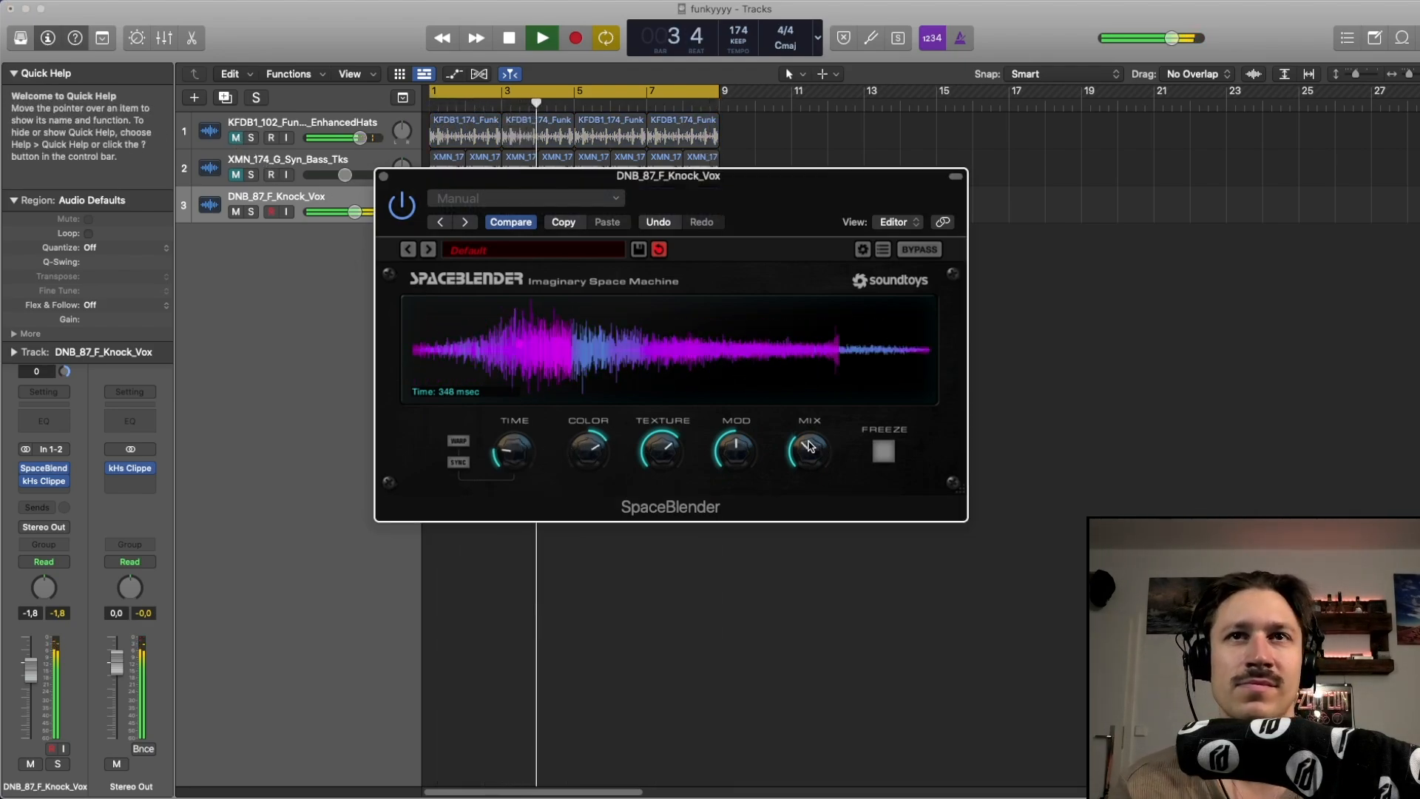
pyautogui.click(883, 451)
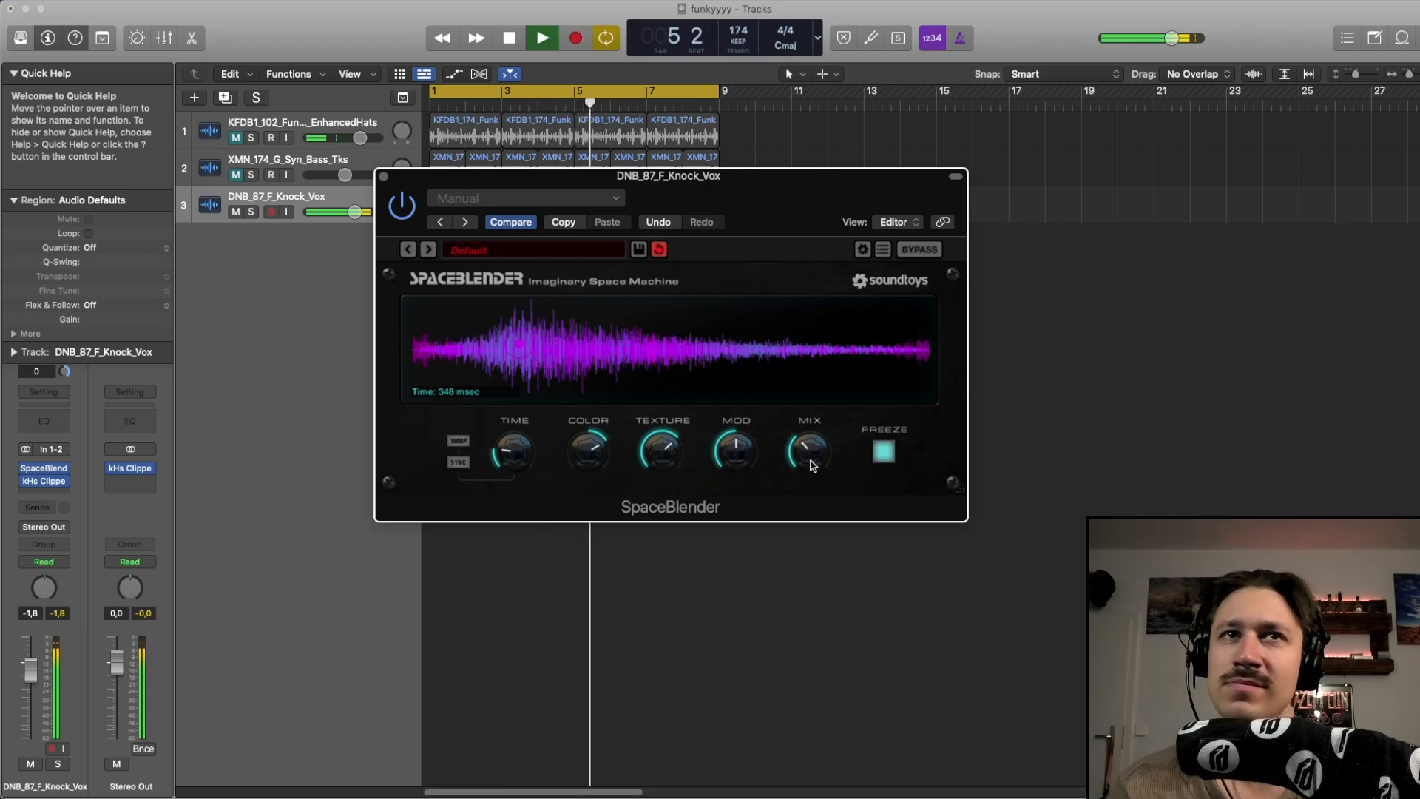
# Raise Mix and lower Texture, Color and Time on the Knock_Vox track's SpaceBlender
pyautogui.moveTo(811, 464); pyautogui.dragTo(807, 355)
pyautogui.moveTo(667, 449); pyautogui.dragTo(644, 507)
pyautogui.moveTo(590, 462); pyautogui.dragTo(574, 520)
pyautogui.moveTo(527, 453); pyautogui.dragTo(530, 466)
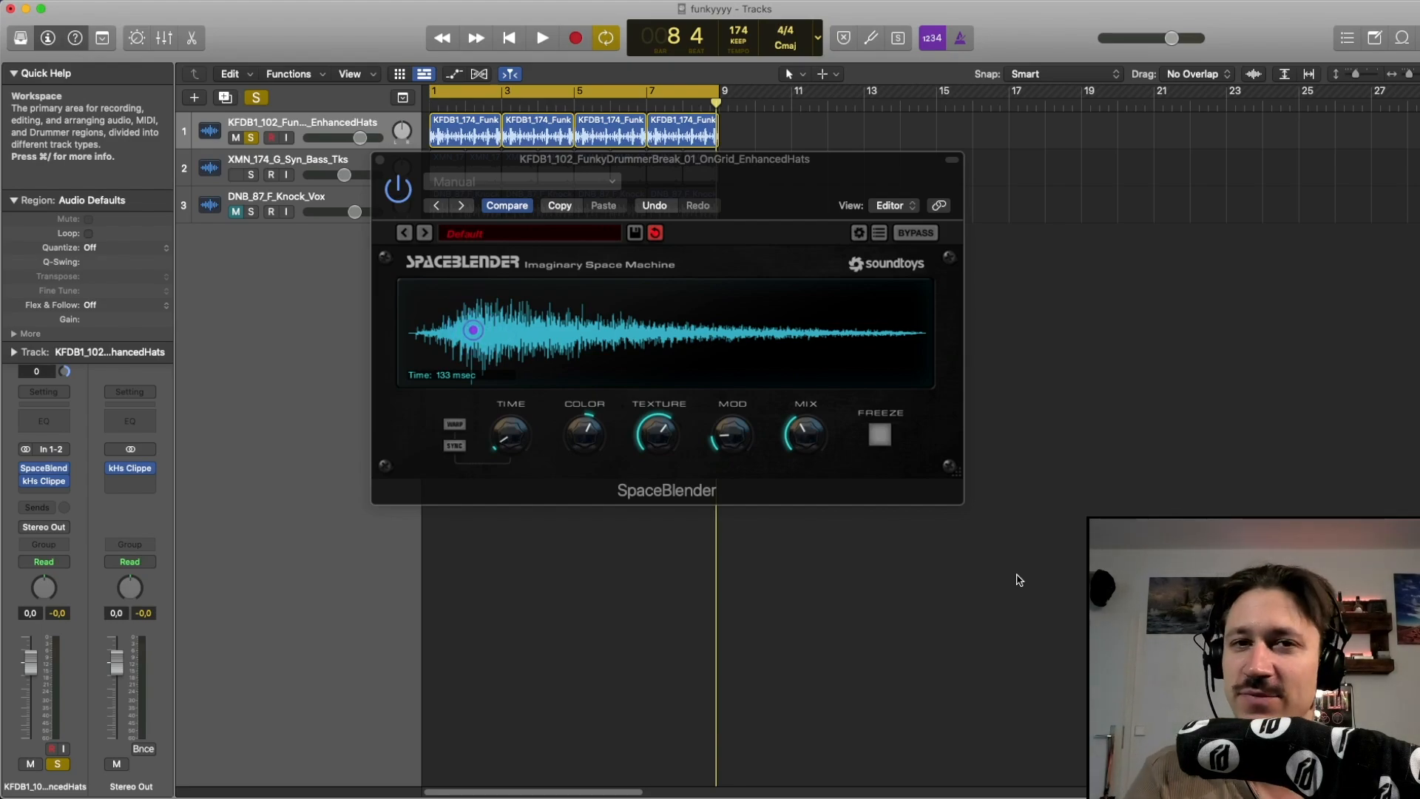
# Start and stop playback repeatedly to audition the hats track's SpaceBlender
pyautogui.press('space')
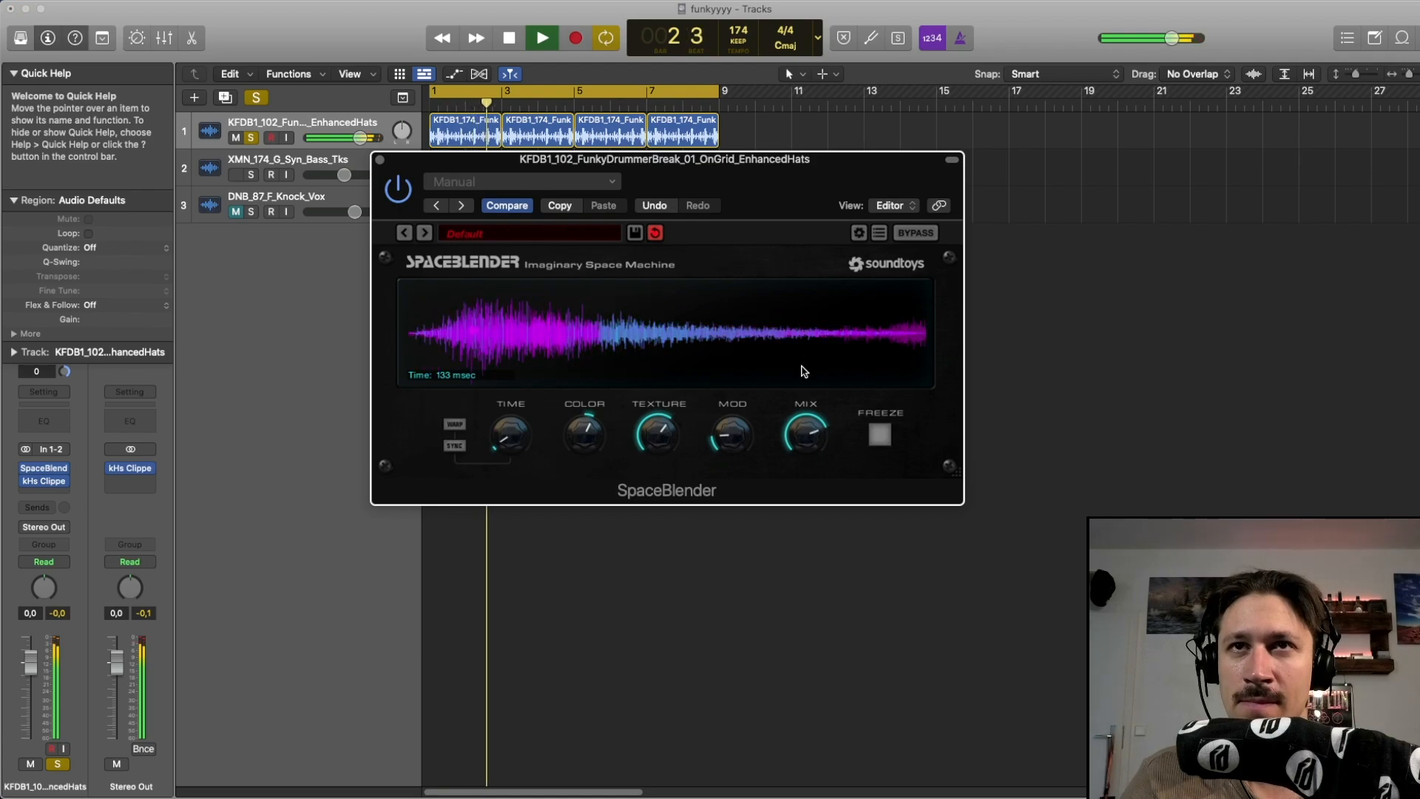
pyautogui.press('space')
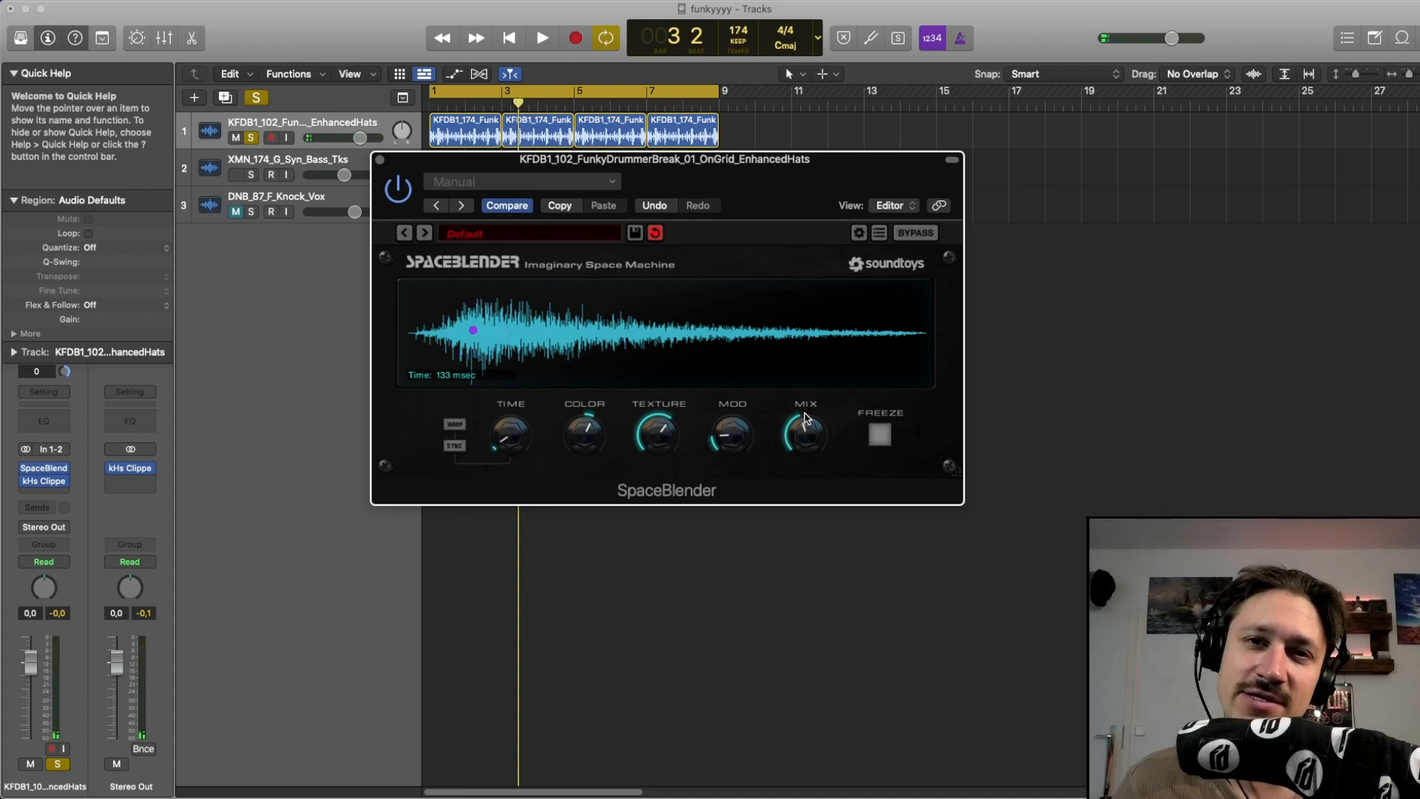
pyautogui.press('space')
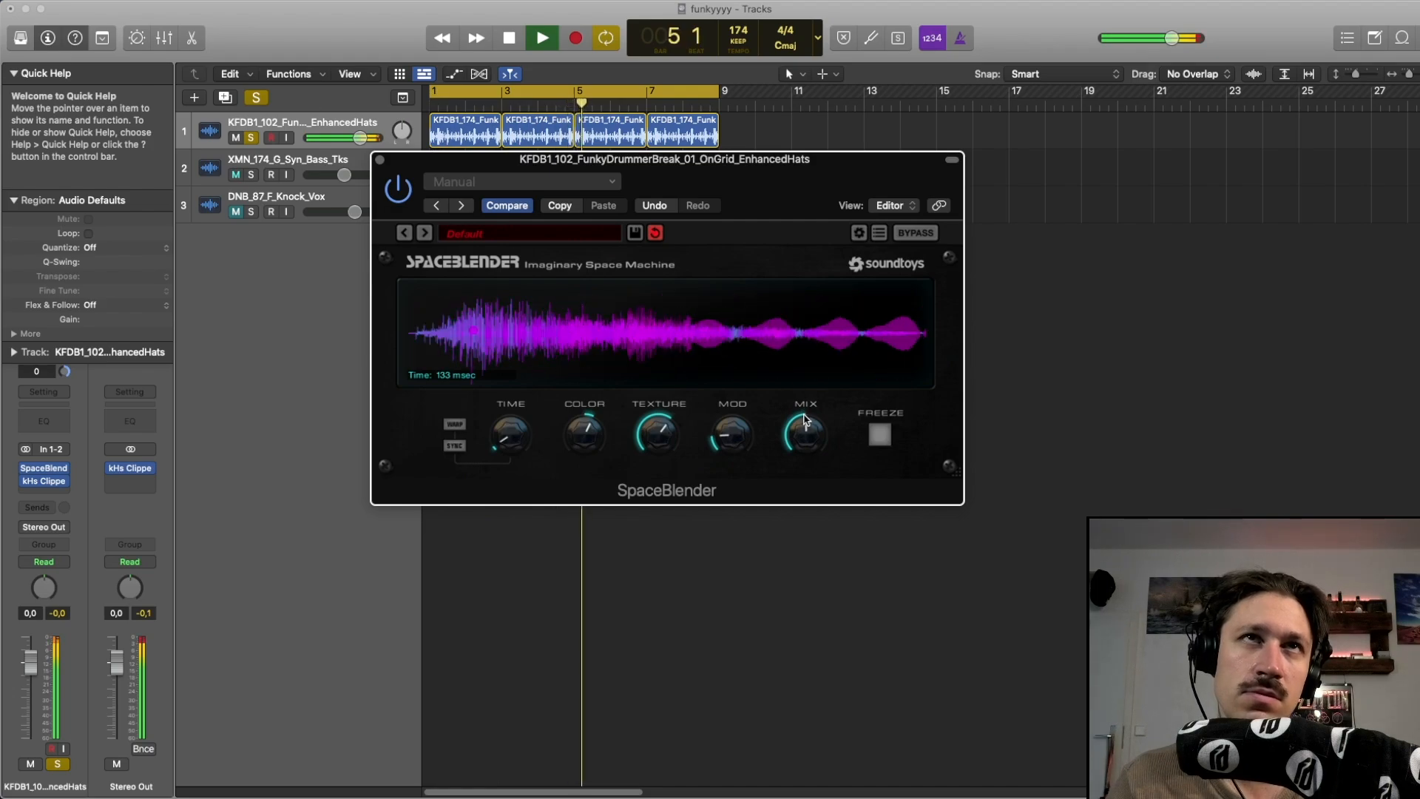
pyautogui.press('space')
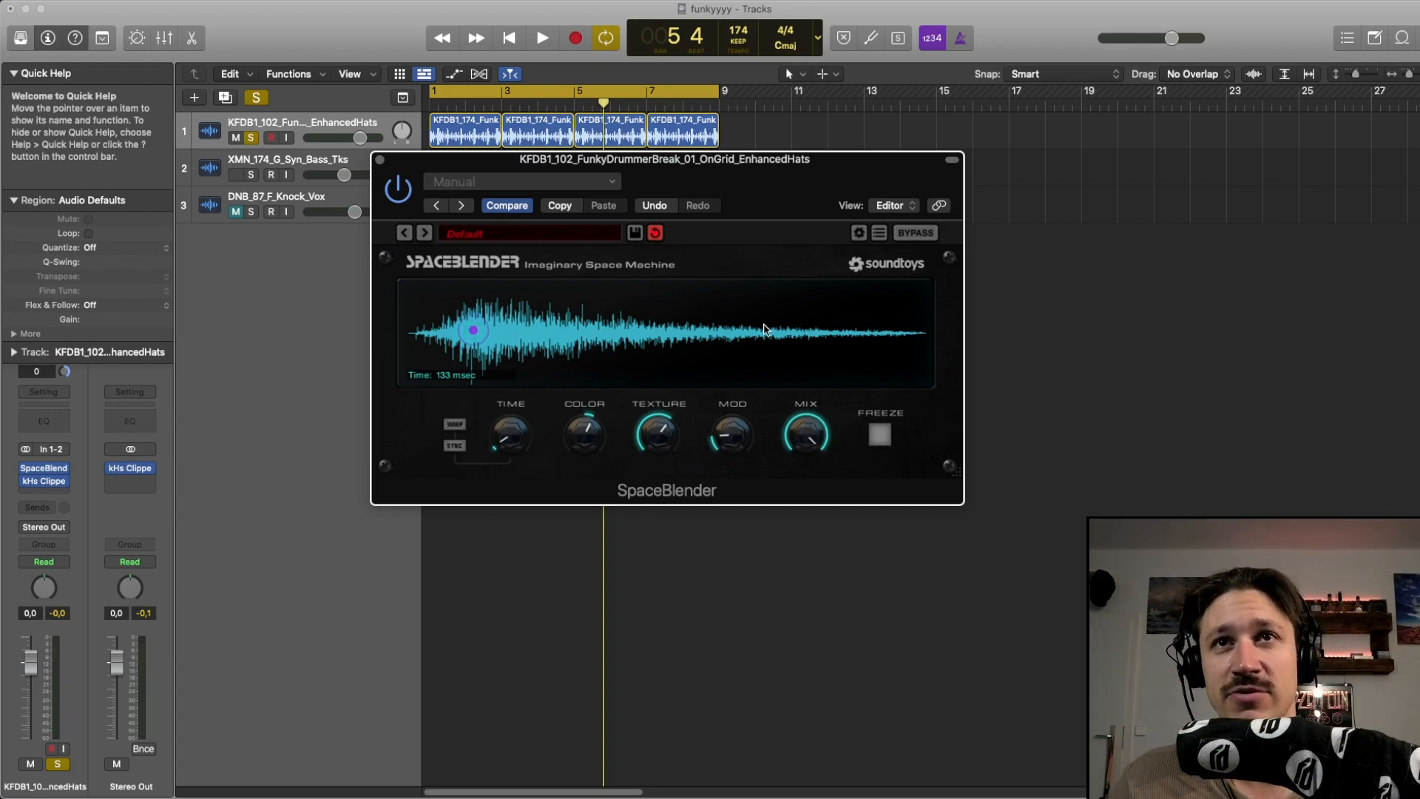
pyautogui.press('space')
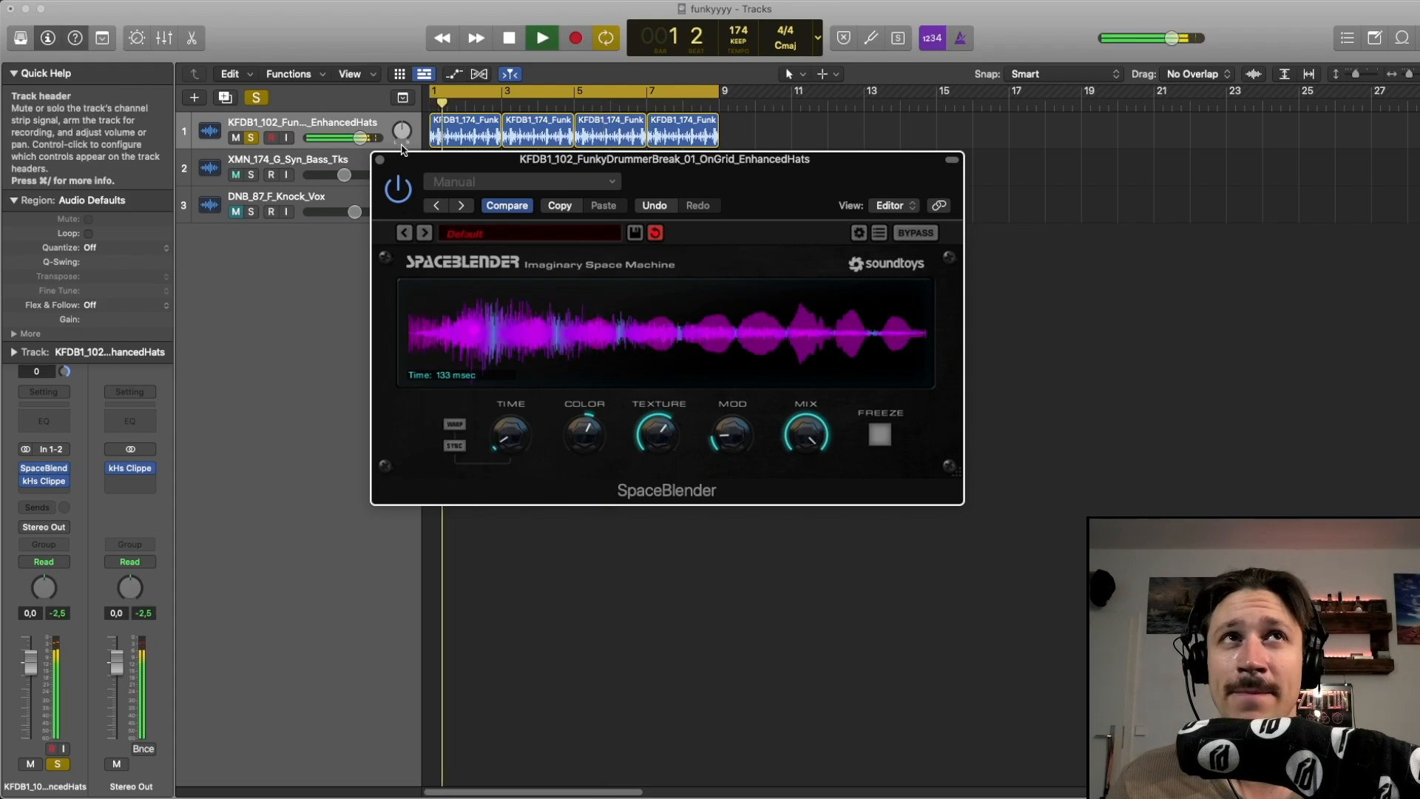
pyautogui.press('space')
# Close the plugin window, select all hats regions and bounce them in place to a new track
pyautogui.click(380, 159)
pyautogui.moveTo(794, 132); pyautogui.dragTo(459, 138)
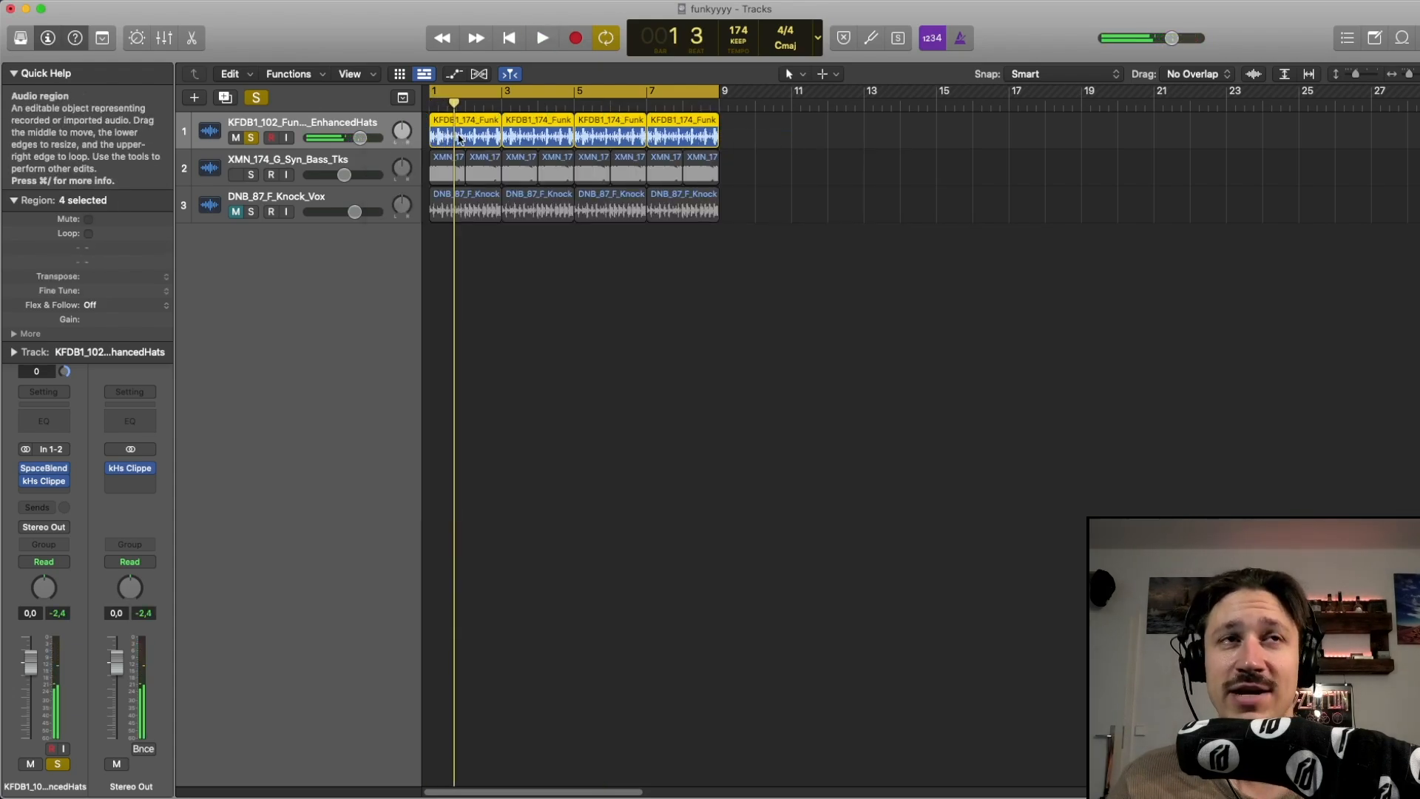
pyautogui.hotkey('ctrl', 'b')
pyautogui.press('Escape')
pyautogui.press('space')
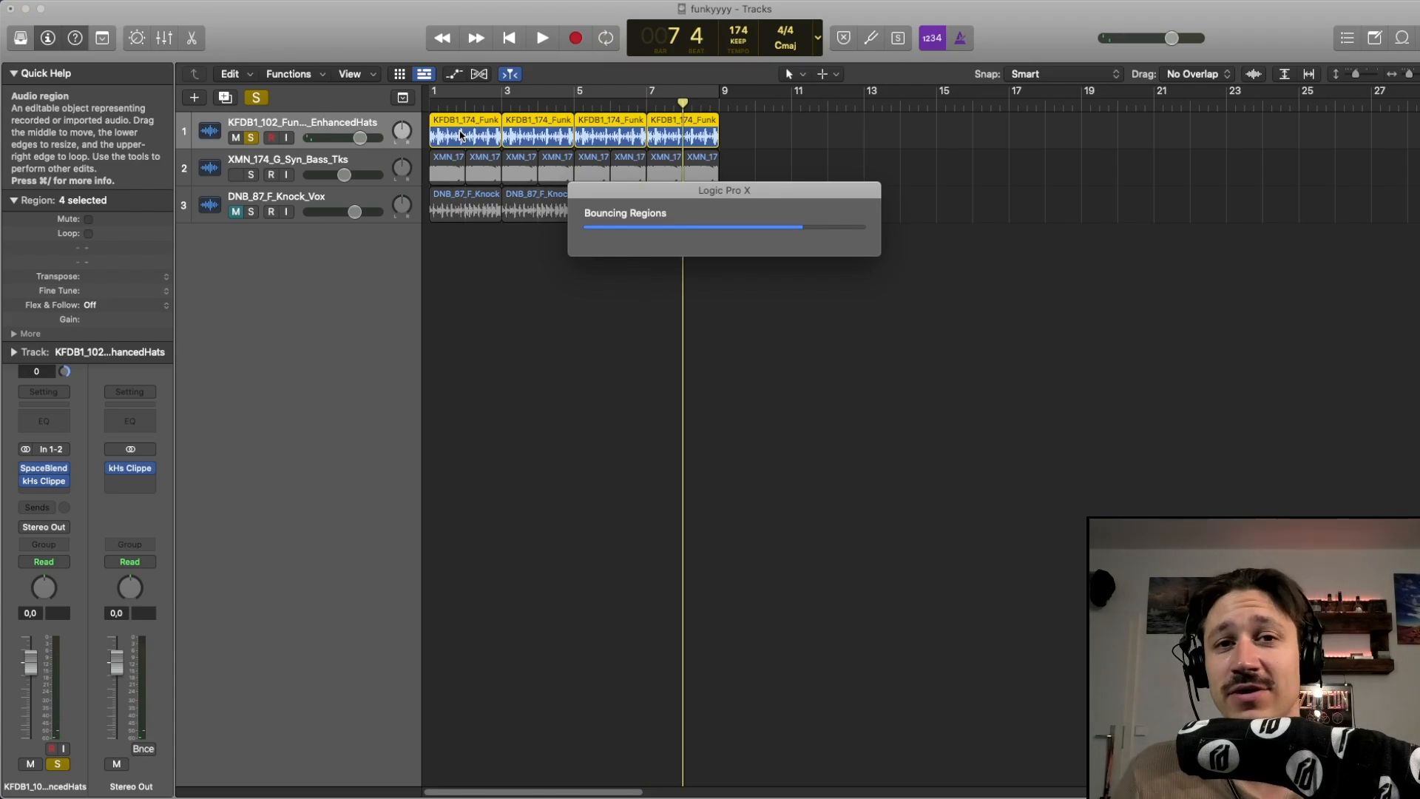
# Unsolo the hats track and solo the new Transients_bip track
pyautogui.click(250, 141)
pyautogui.click(251, 176)
pyautogui.press('space')
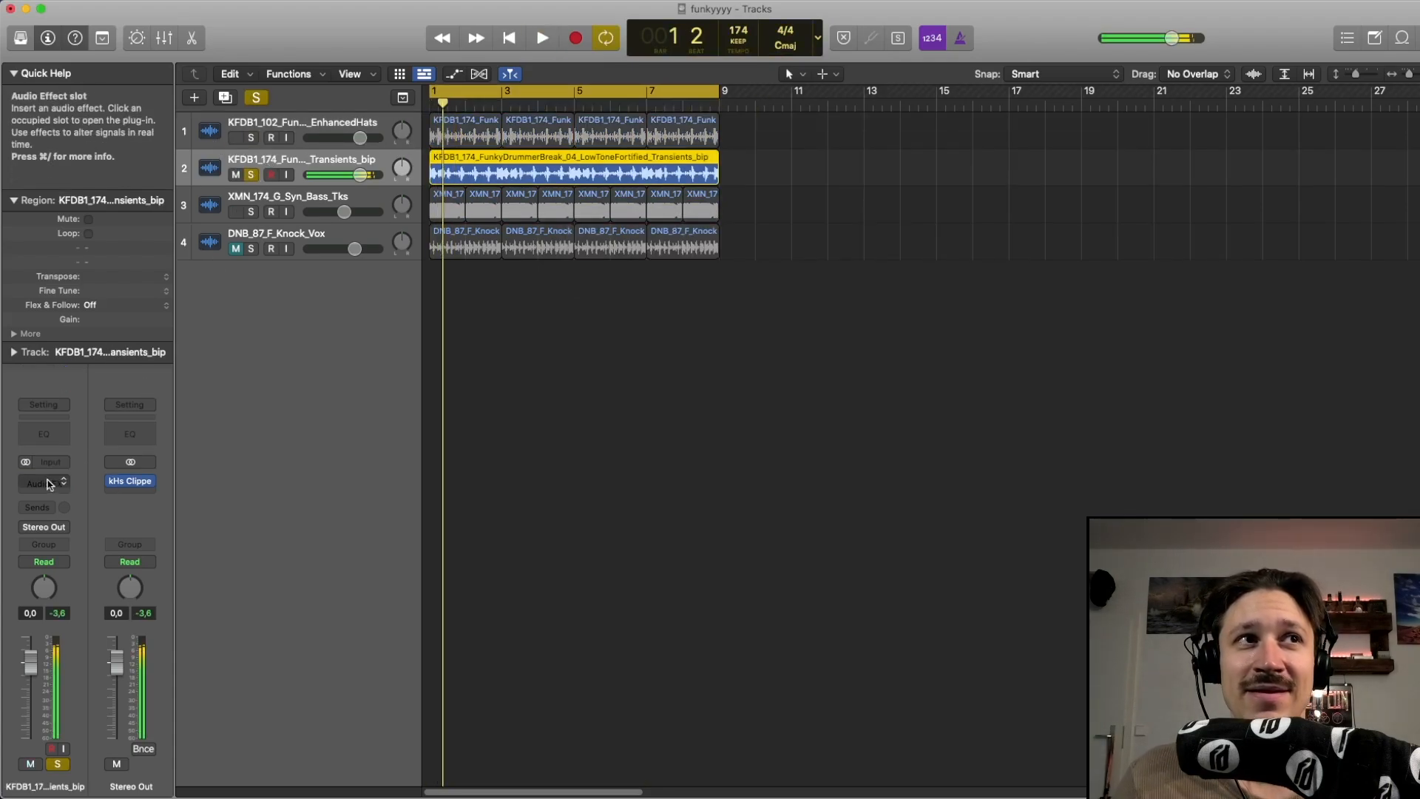
# Insert a Channel EQ on the Transients_bip track, solo the hats track as well, and close the EQ
pyautogui.click(62, 431)
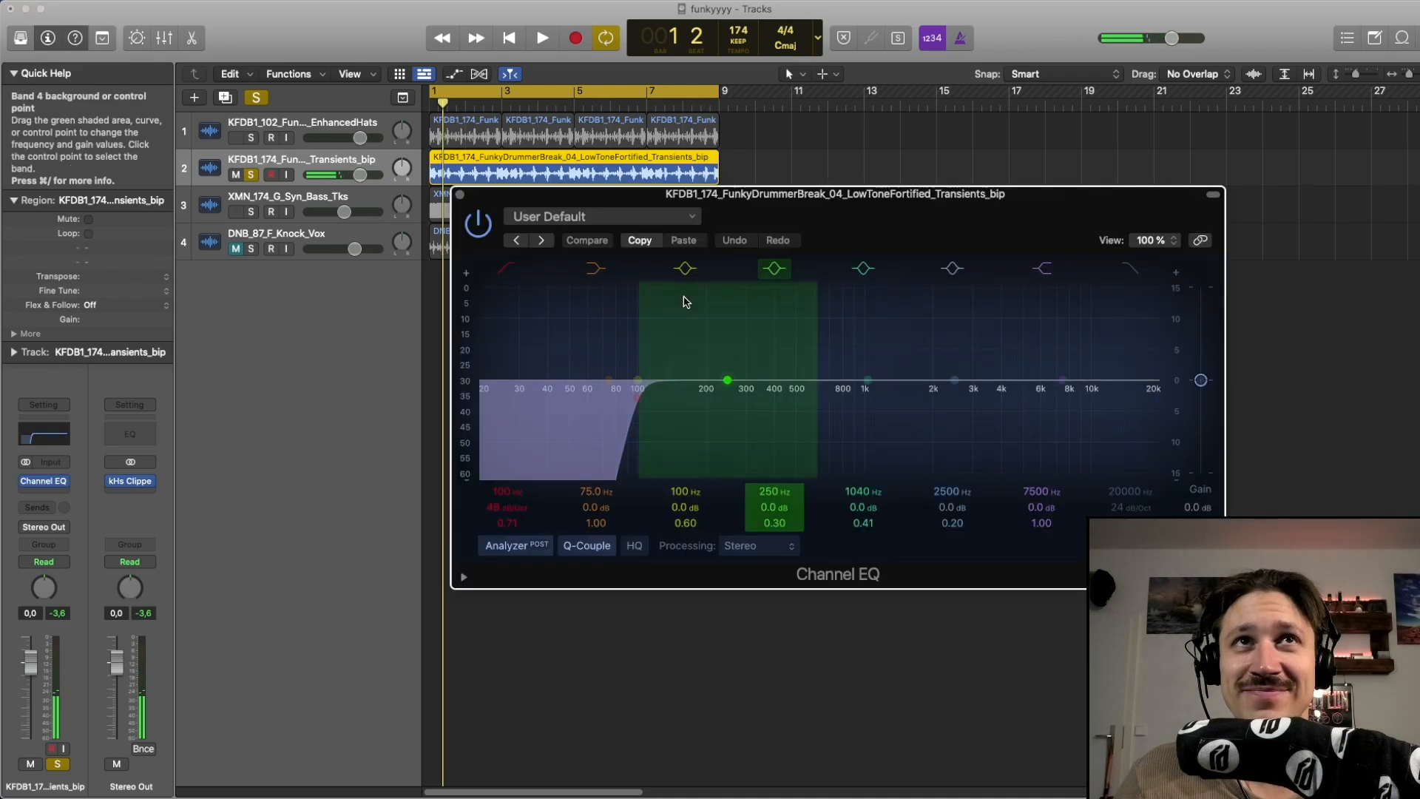
pyautogui.click(287, 131)
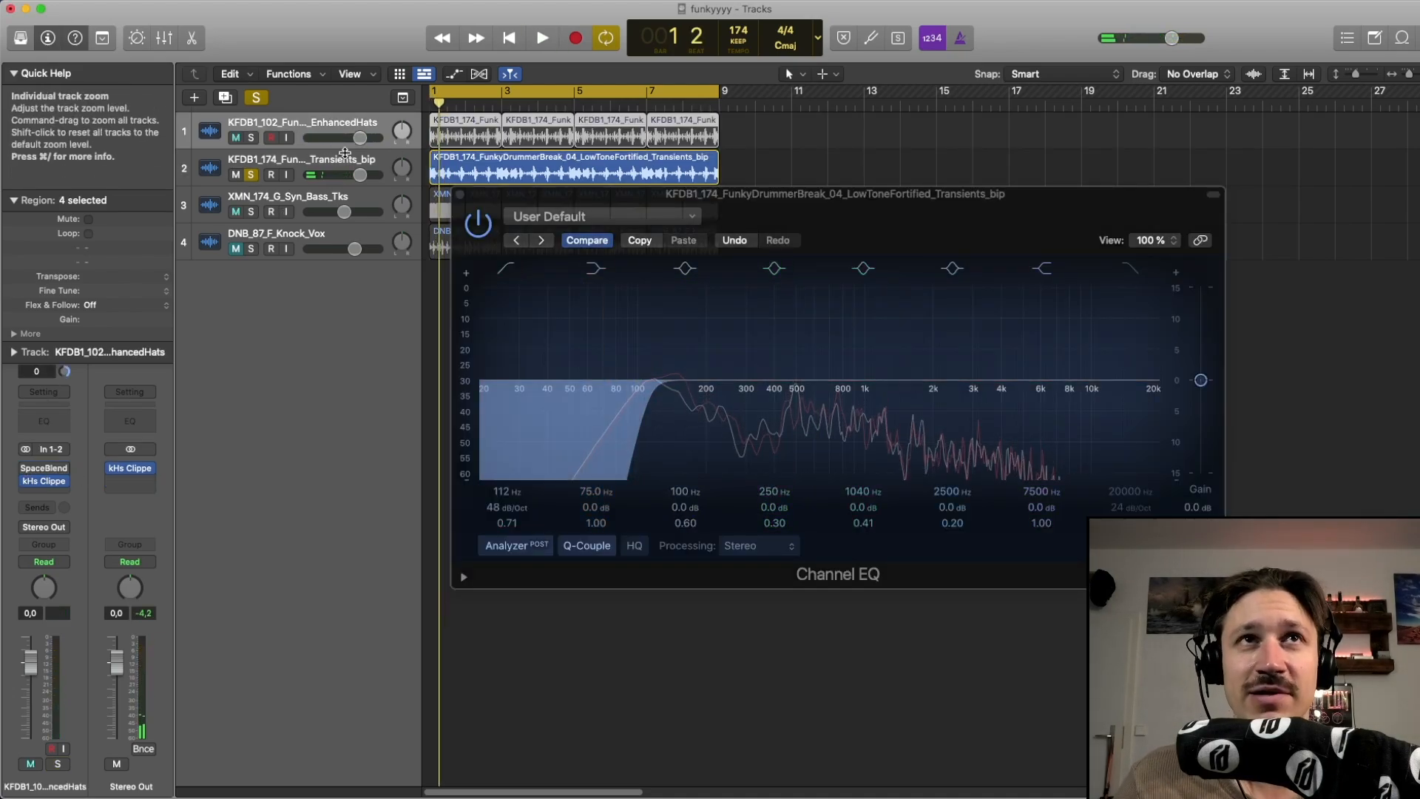
pyautogui.click(252, 138)
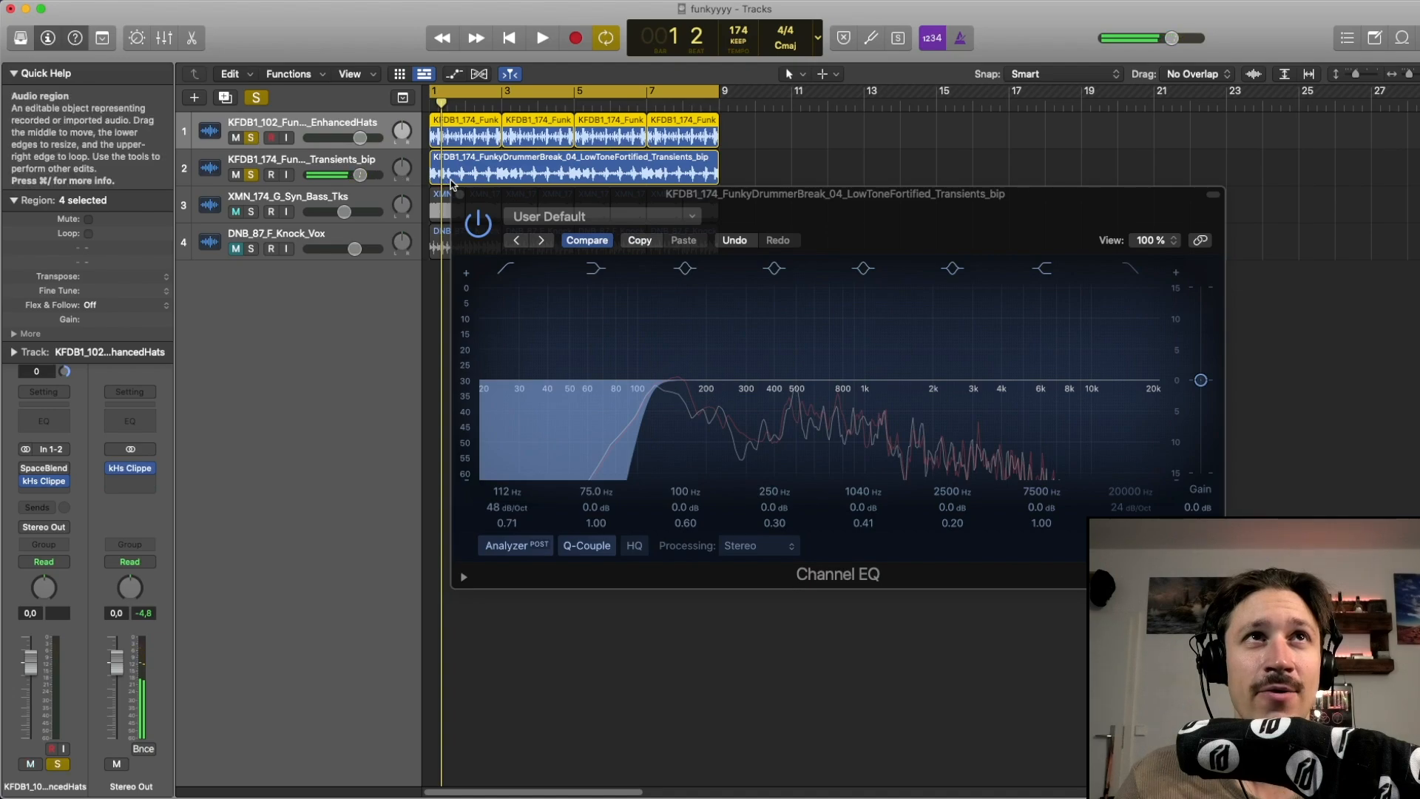
pyautogui.click(460, 195)
# Lower the Transients_bip track's volume fader slightly while playing
pyautogui.click(370, 161)
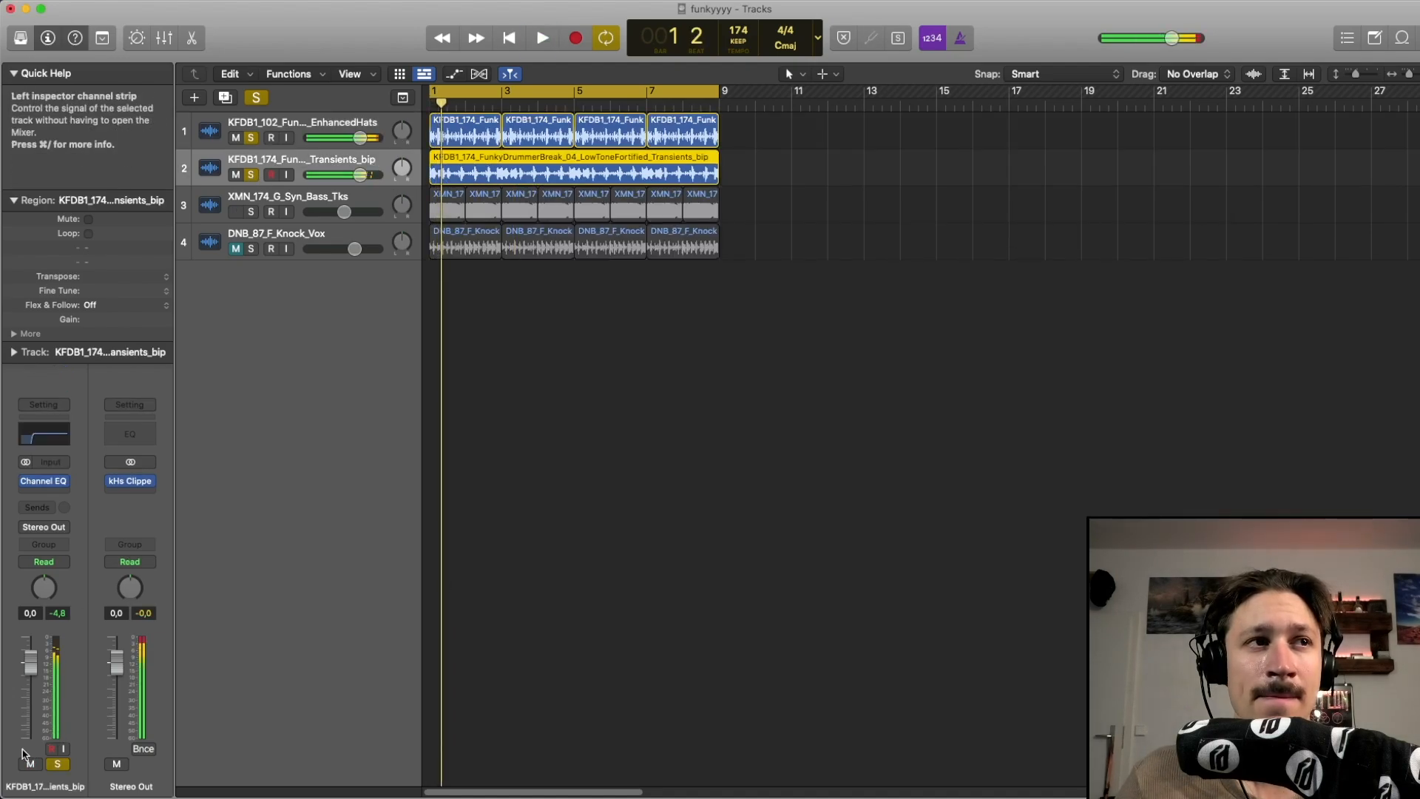
pyautogui.press('space')
pyautogui.moveTo(30, 669); pyautogui.dragTo(30, 682)
pyautogui.press('space')
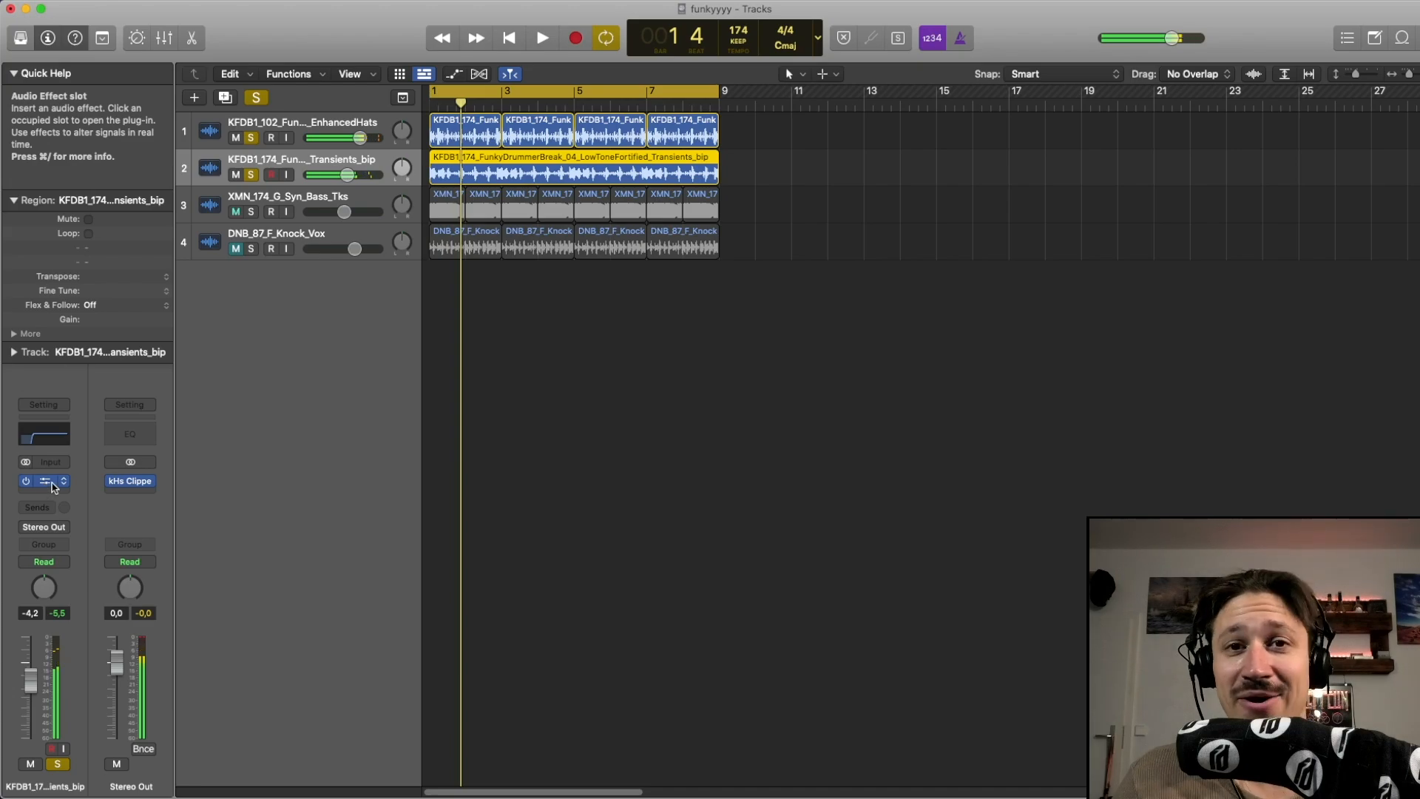
# Raise the Transients_bip Channel EQ's low-cut frequency to about 645 Hz and close the EQ
pyautogui.click(51, 481)
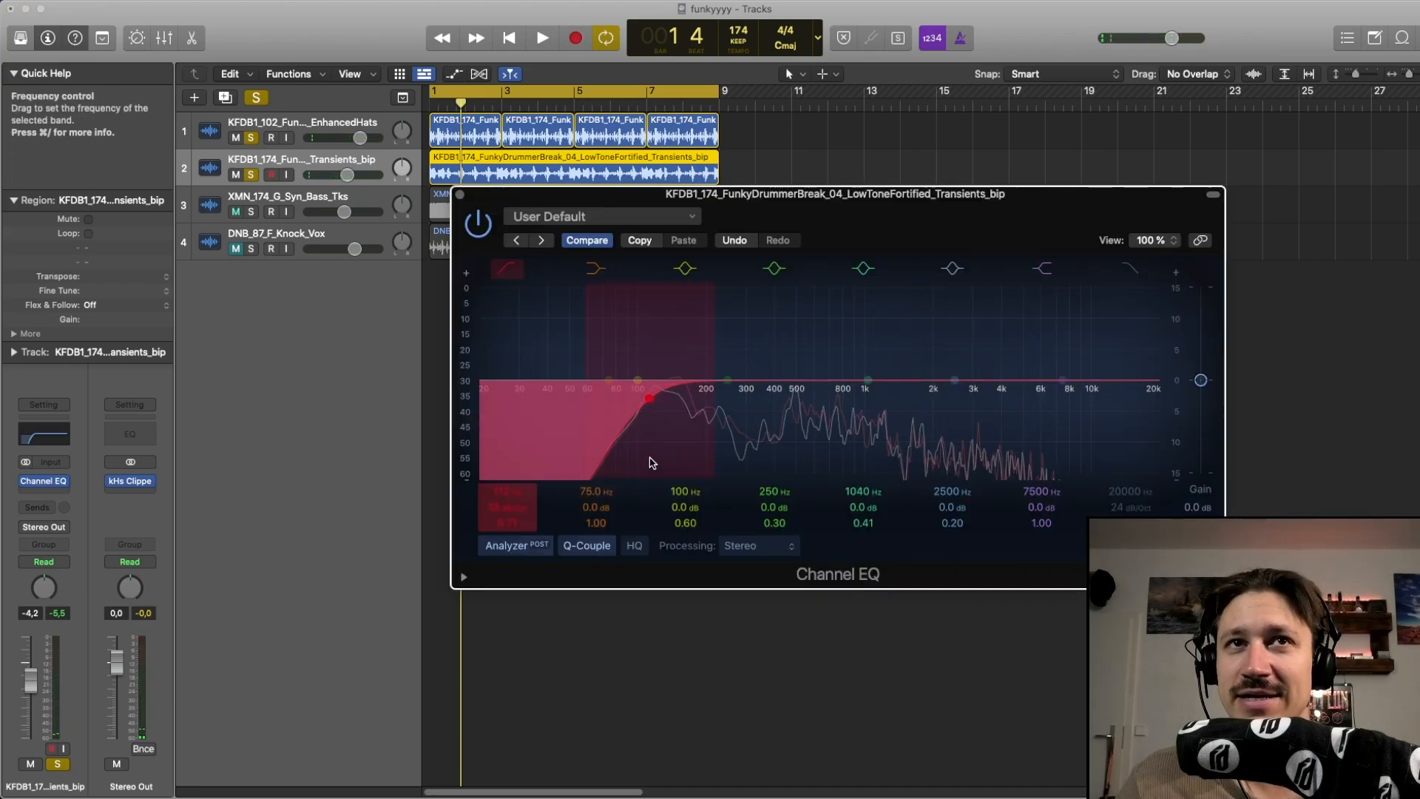
pyautogui.press('space')
pyautogui.moveTo(662, 463); pyautogui.dragTo(803, 458)
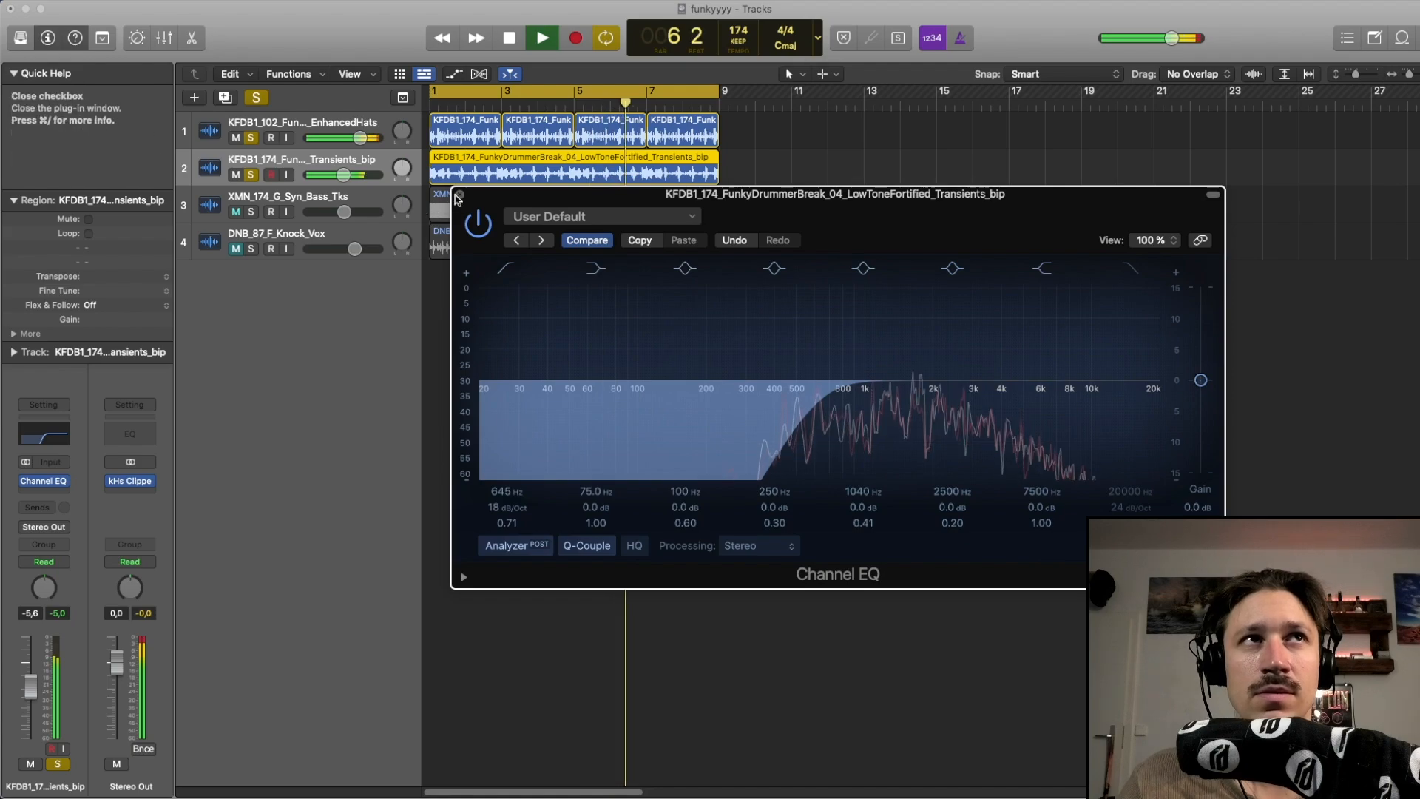
pyautogui.click(460, 195)
pyautogui.press('space')
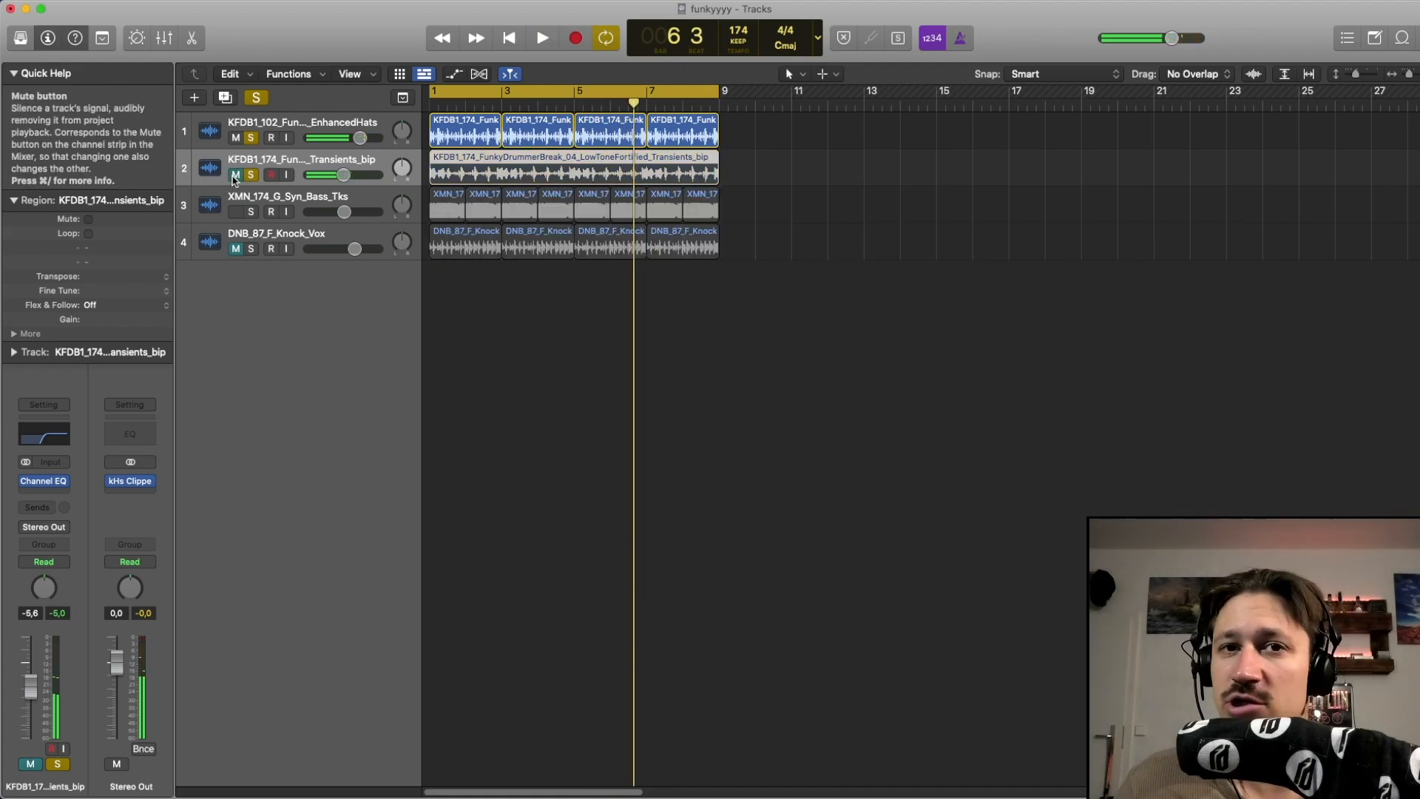
# Toggle the Transients_bip and hats tracks' mutes on and back off while replaying from the start
pyautogui.click(235, 175)
pyautogui.press('space')
pyautogui.click(235, 175)
pyautogui.press('Return')
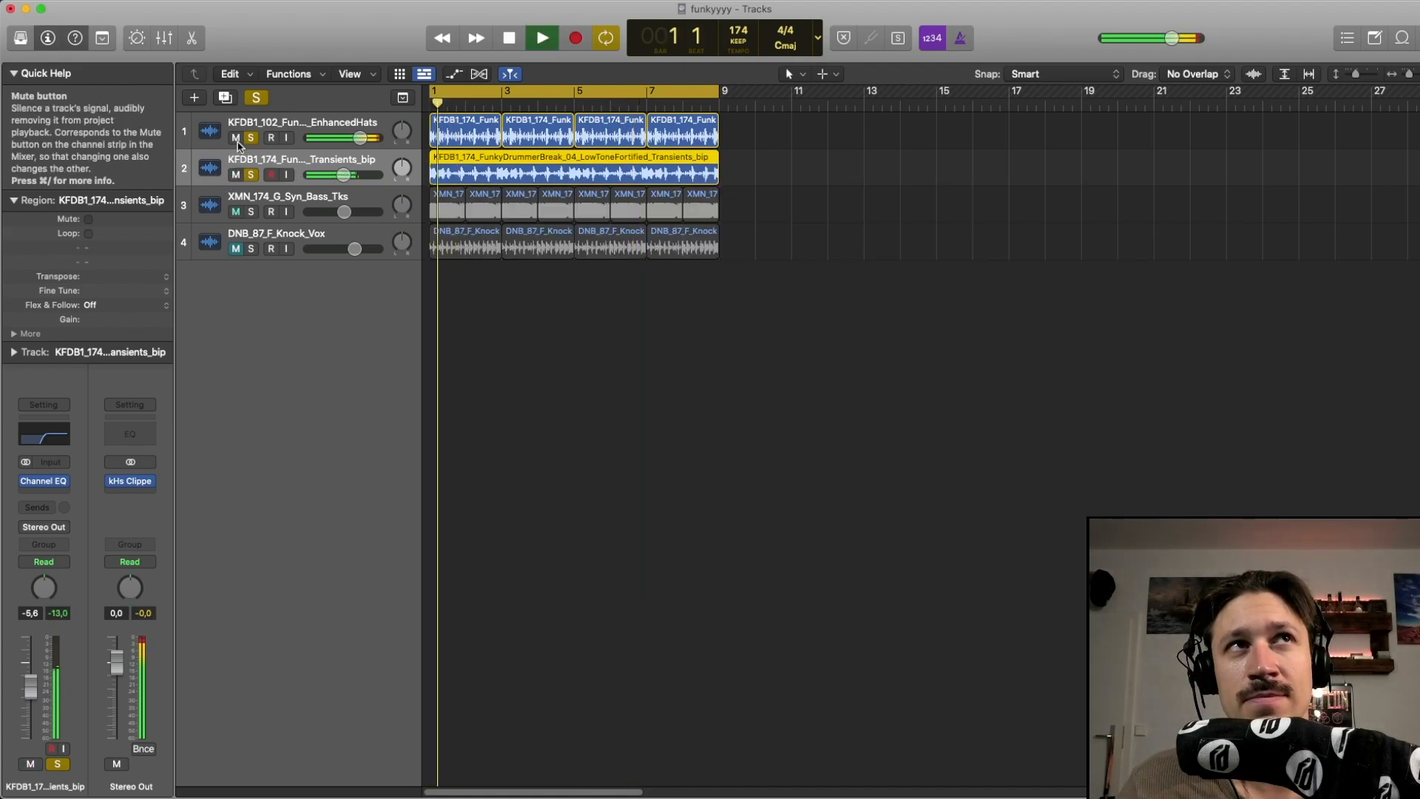
pyautogui.click(235, 138)
pyautogui.click(235, 138)
pyautogui.press('Return')
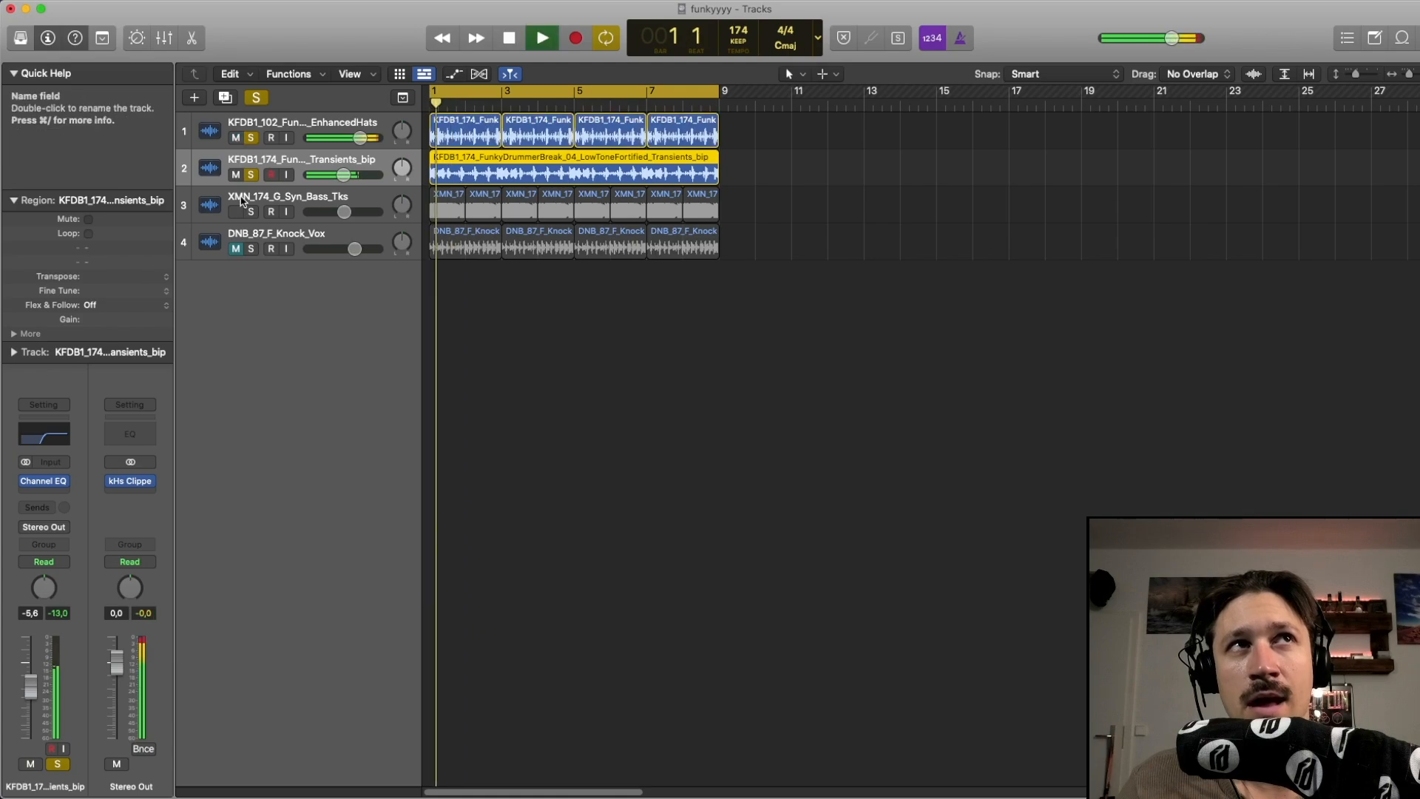
pyautogui.press('space')
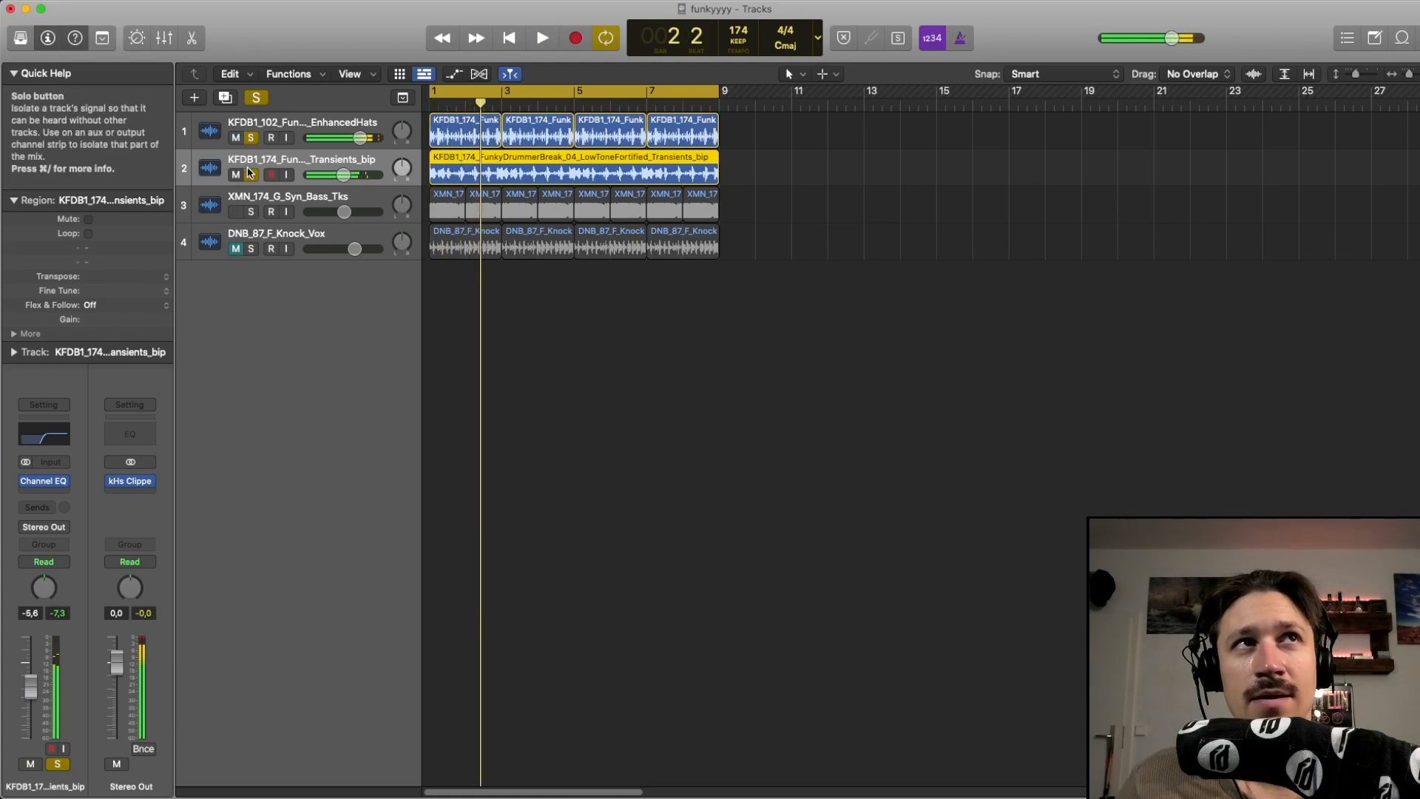
# Unsolo the Transients_bip and hats tracks, deselect the regions and play the full mix
pyautogui.click(251, 175)
pyautogui.click(252, 138)
pyautogui.click(565, 283)
pyautogui.press('space')
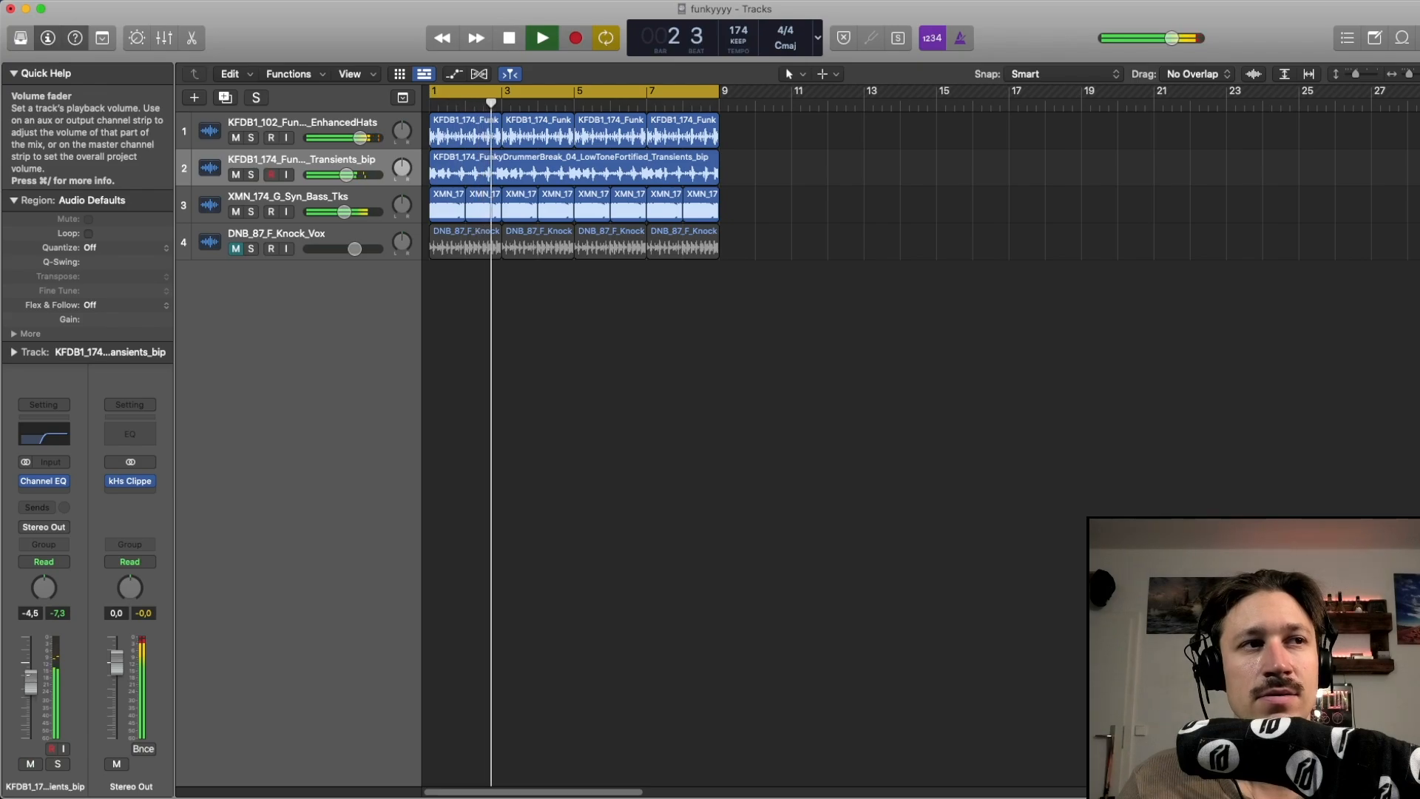
# Toggle the Transients_bip track's mute on and off repeatedly during playback to compare the mix
pyautogui.press('space')
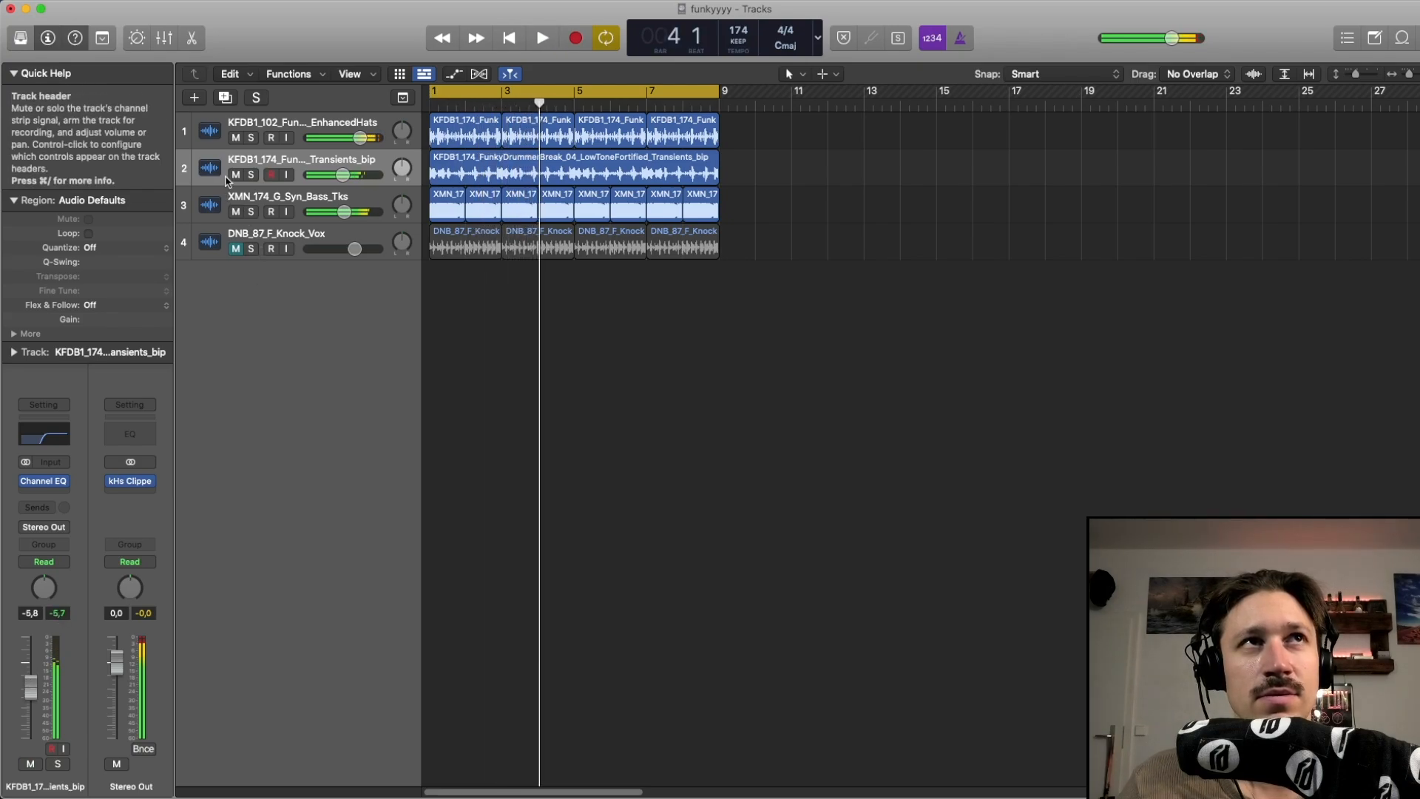
pyautogui.click(235, 175)
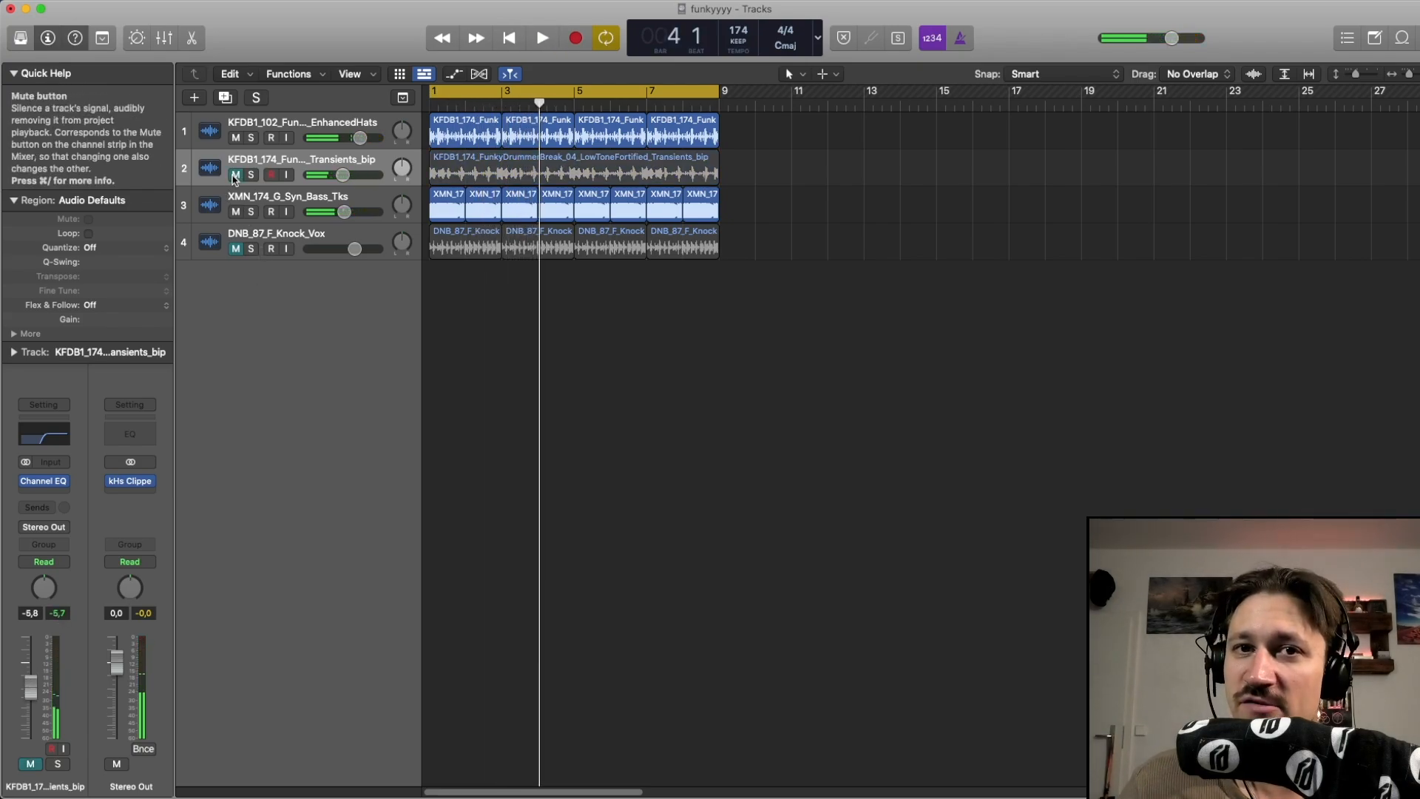
pyautogui.press('space')
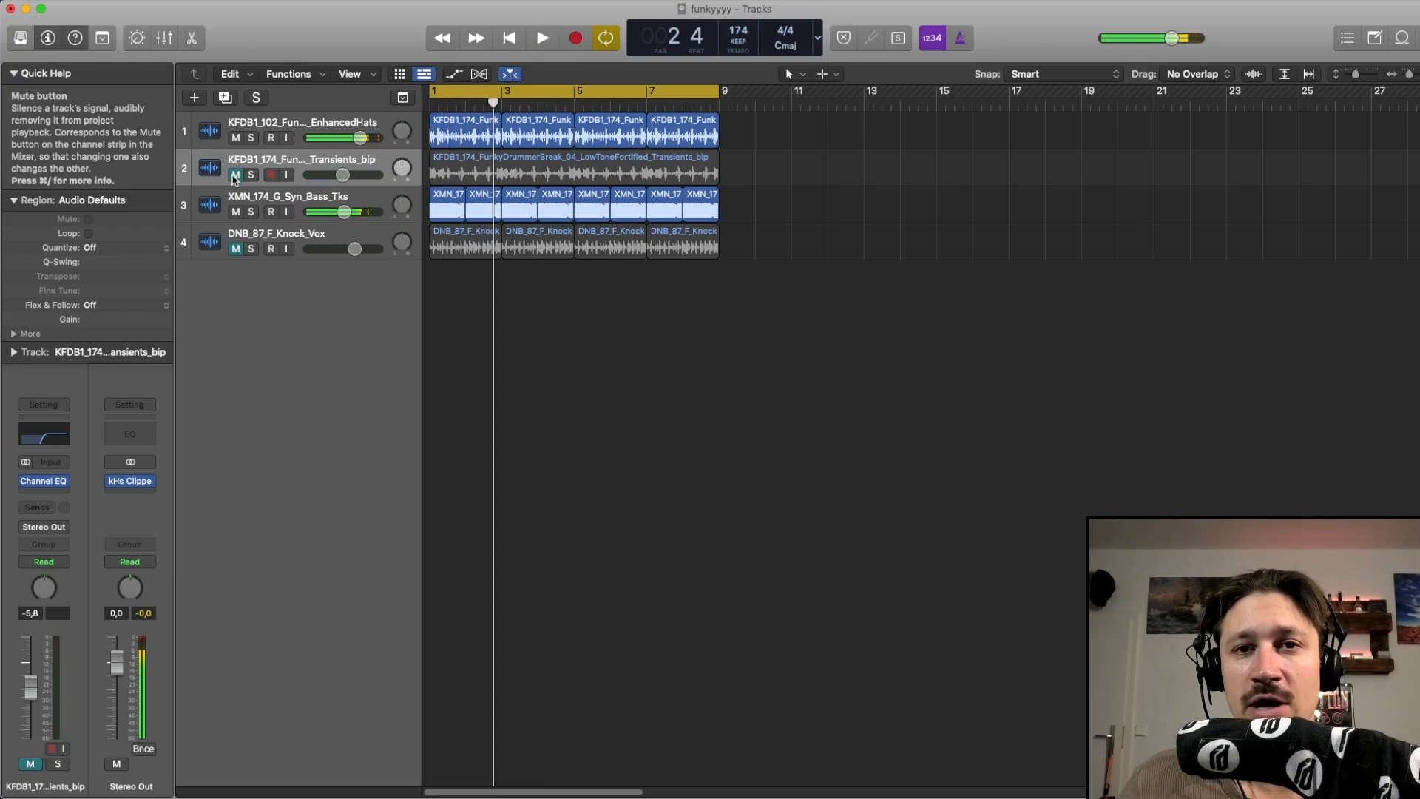
pyautogui.click(235, 176)
pyautogui.press('space')
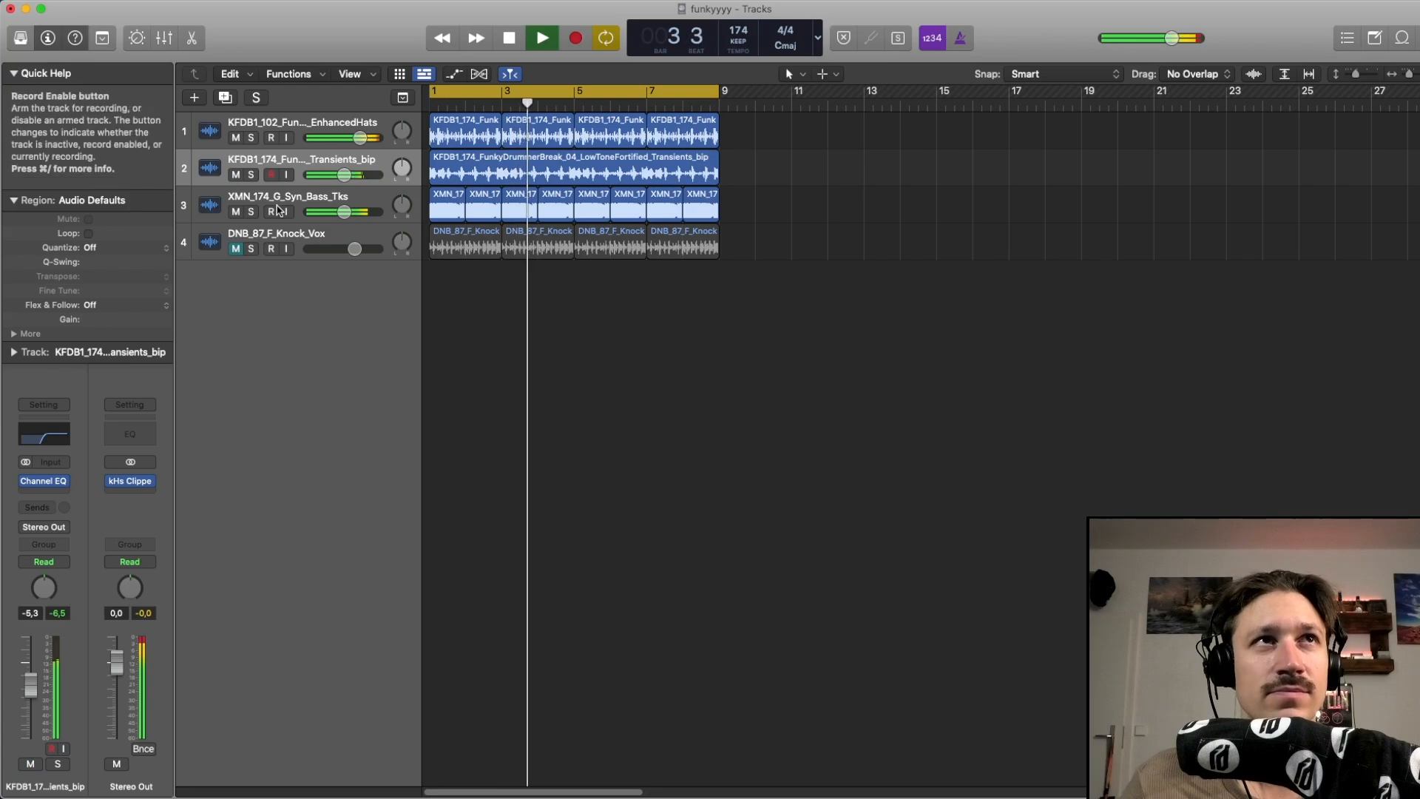
pyautogui.click(235, 175)
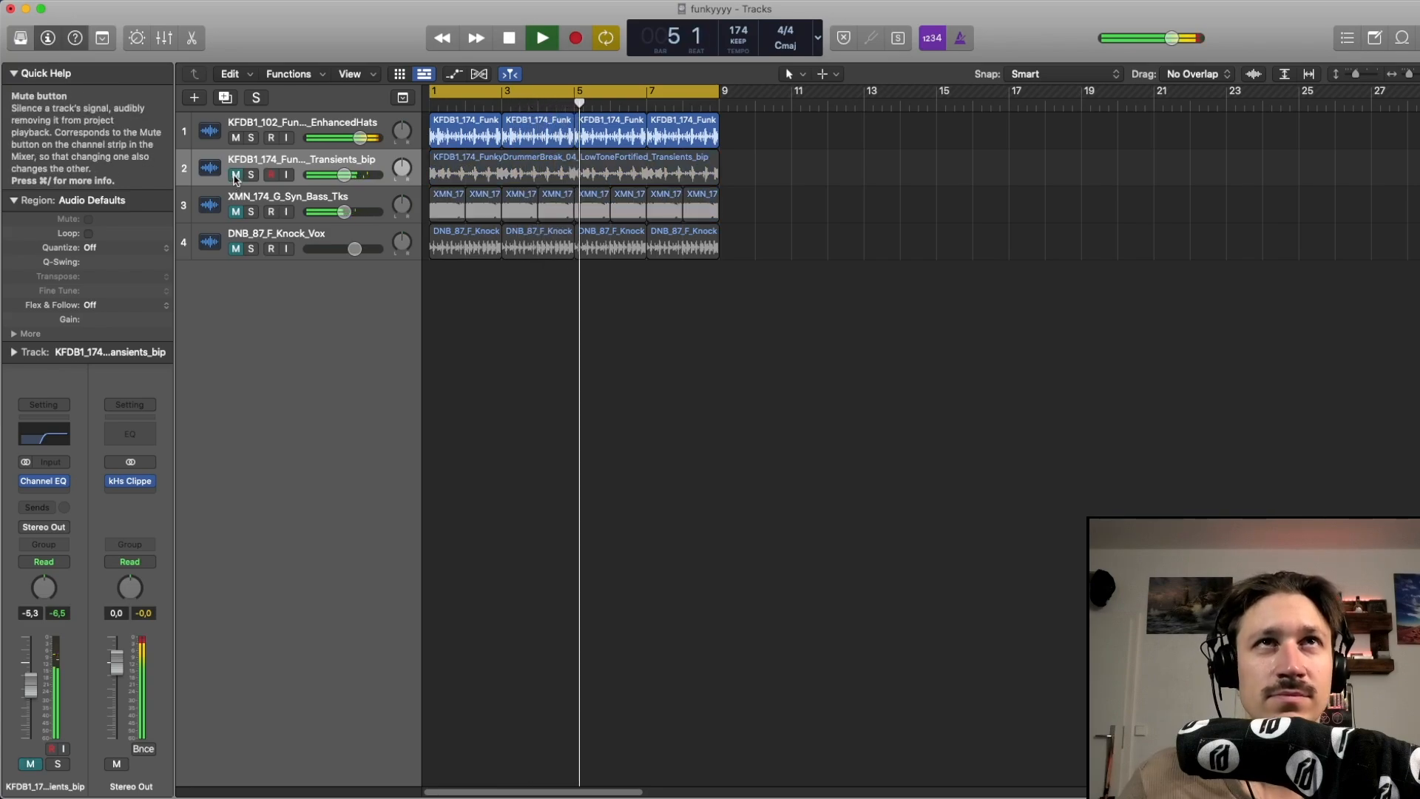
pyautogui.click(235, 175)
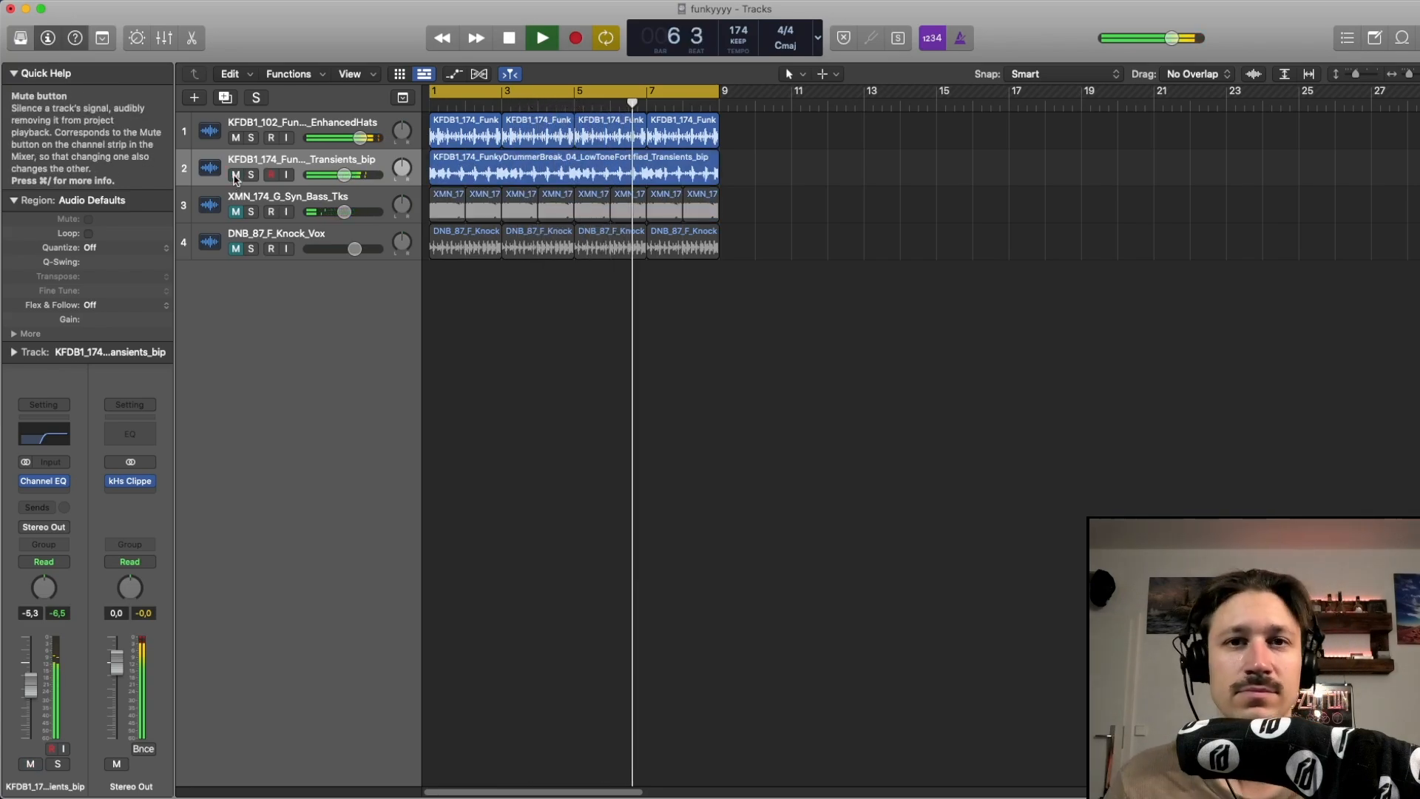
pyautogui.click(235, 176)
pyautogui.click(235, 176)
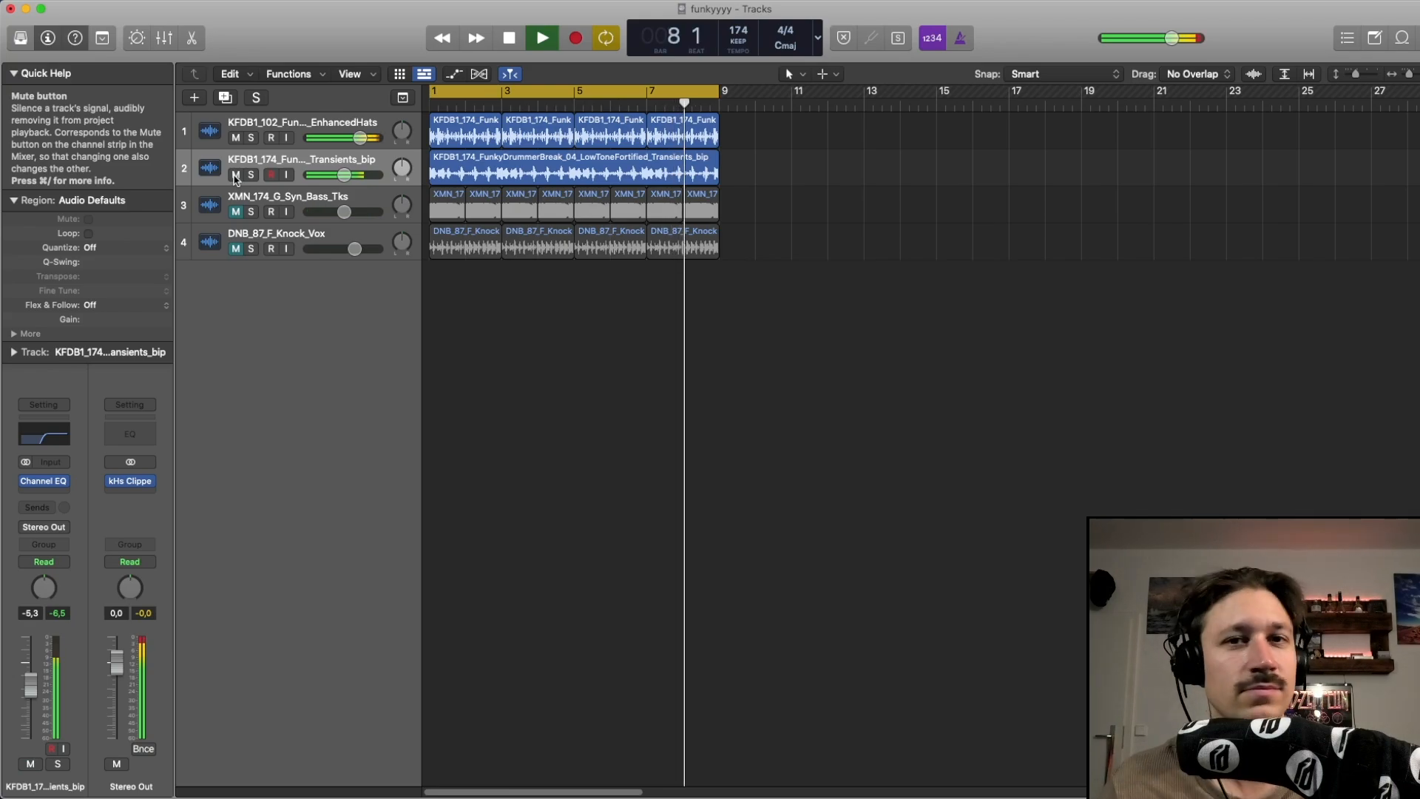
pyautogui.press('space')
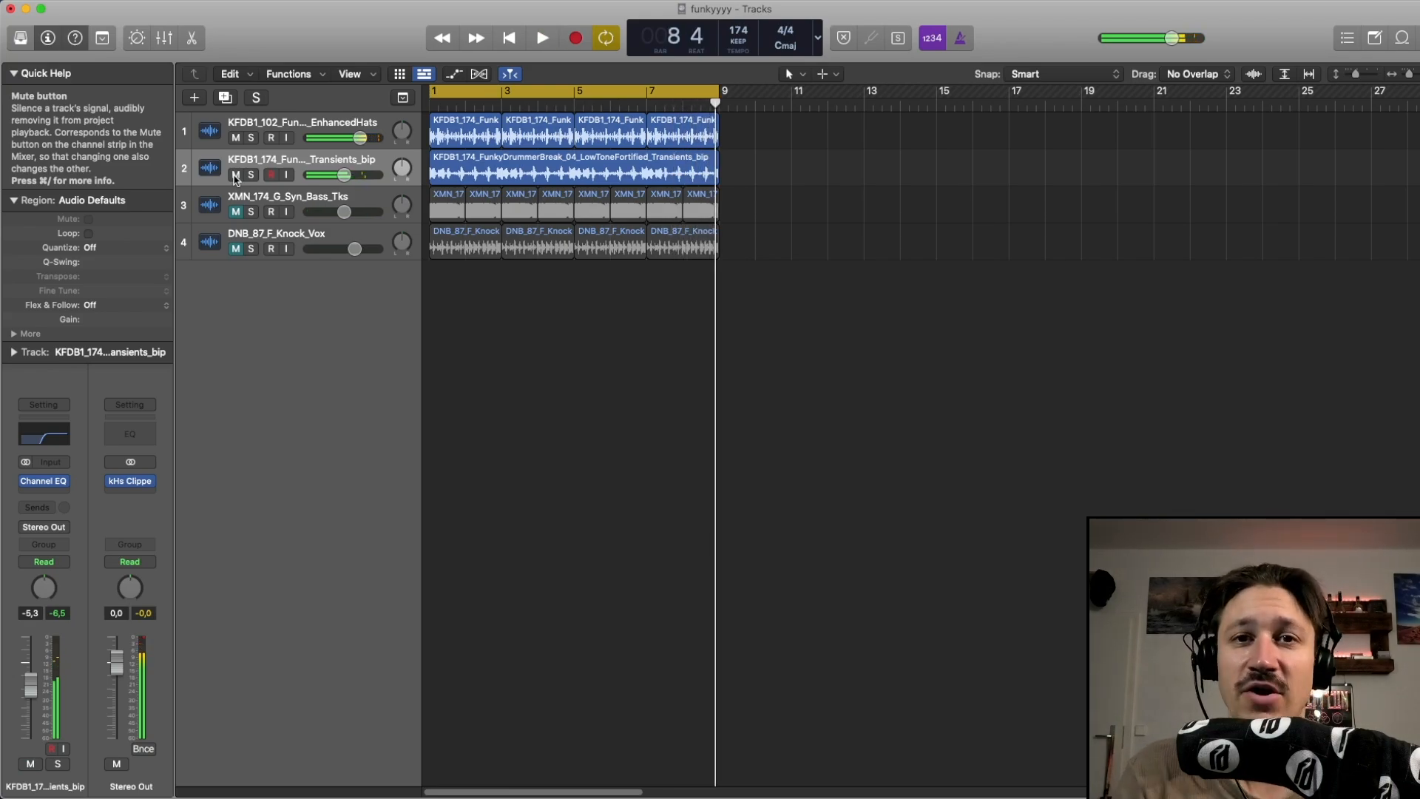